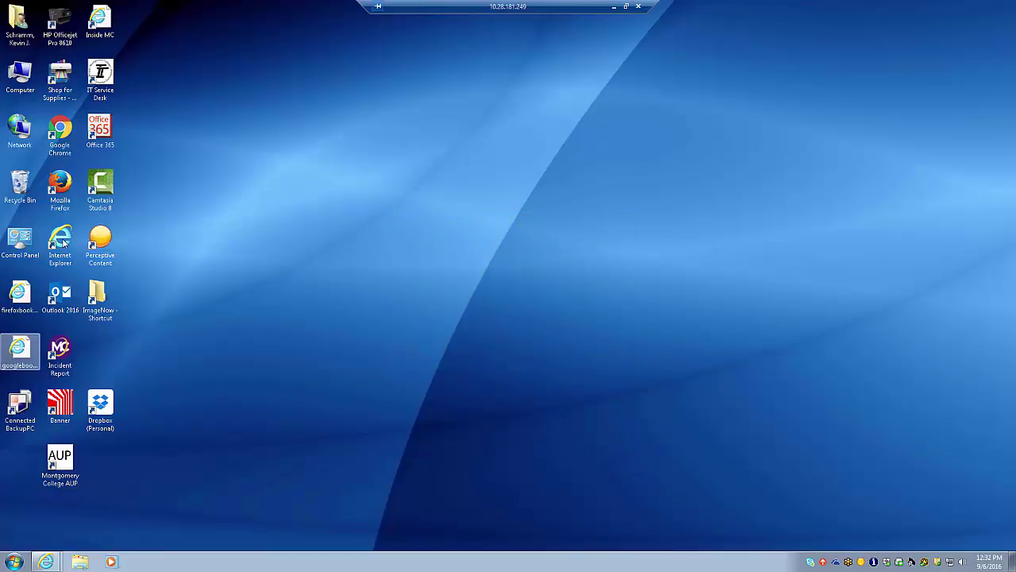
Step: Launch Internet Explorer from the desktop to its Google start page
{"action": "double_click", "coordinate": [62, 240]}
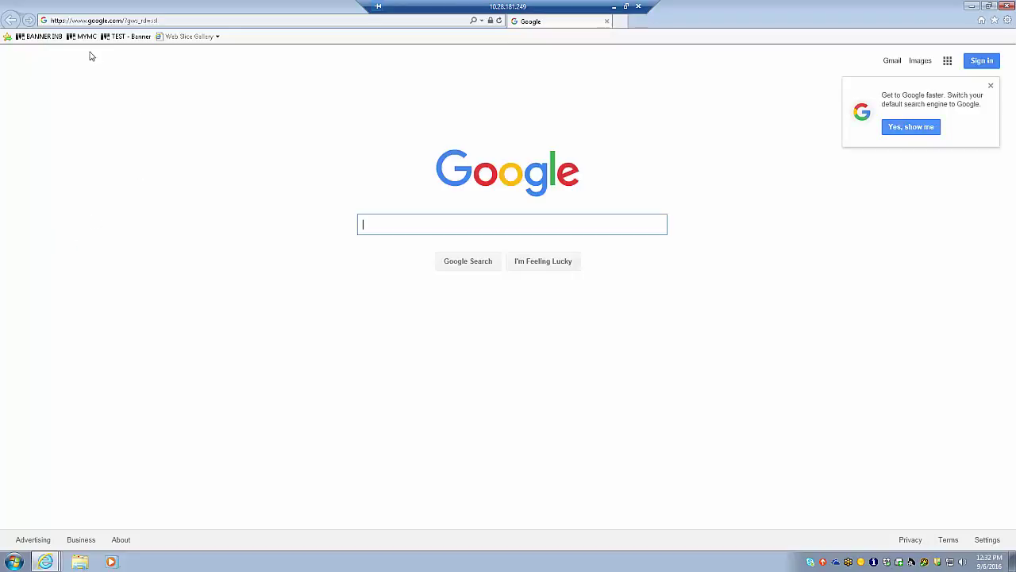
Step: Sign in to the MyMC portal and start a new Requisition from Finance Information
{"action": "left_click", "coordinate": [83, 36]}
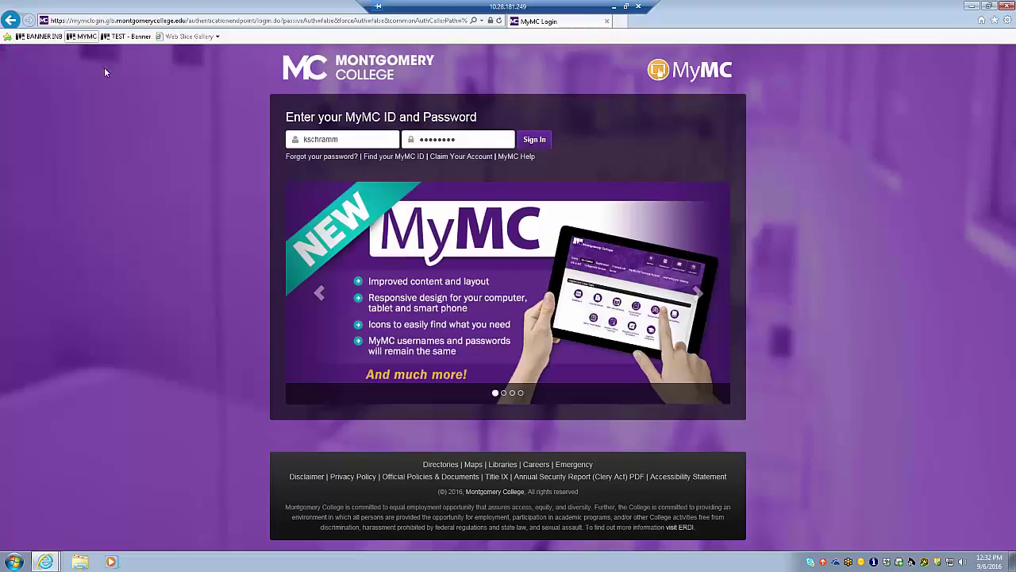
{"action": "left_click", "coordinate": [539, 140]}
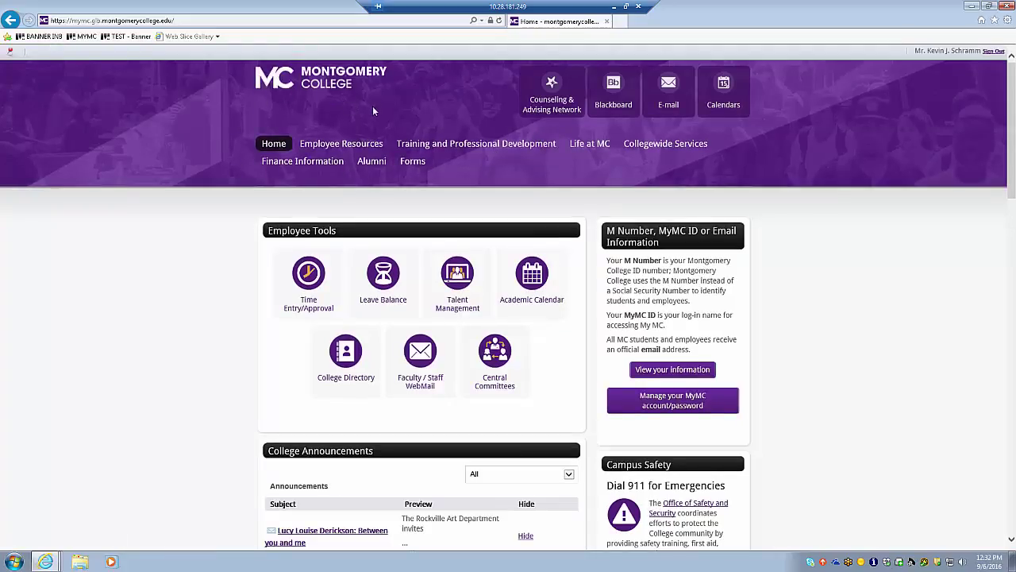
{"action": "left_click", "coordinate": [286, 169]}
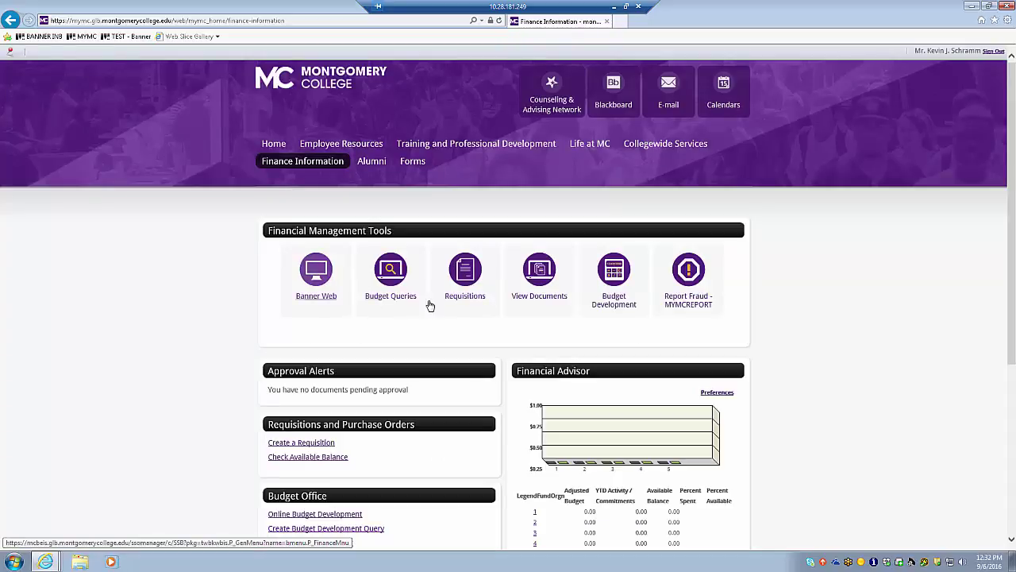
{"action": "left_click", "coordinate": [467, 289]}
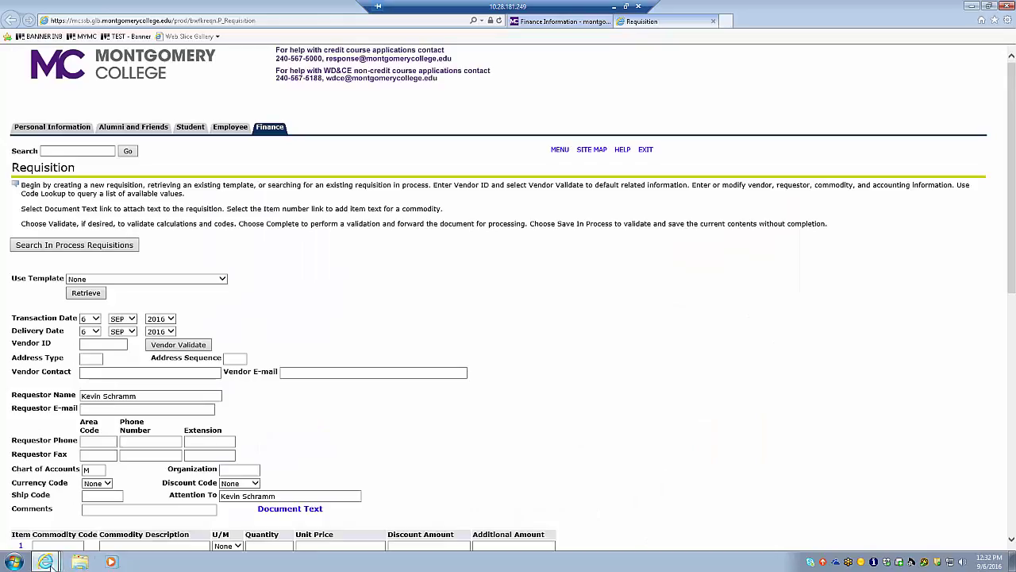
Step: Switch to the mcssbtest Requisition window dated 6 MAY 2016 with delivery 13 MAY 2016
{"action": "mouse_move", "coordinate": [45, 561]}
{"action": "left_click", "coordinate": [60, 502]}
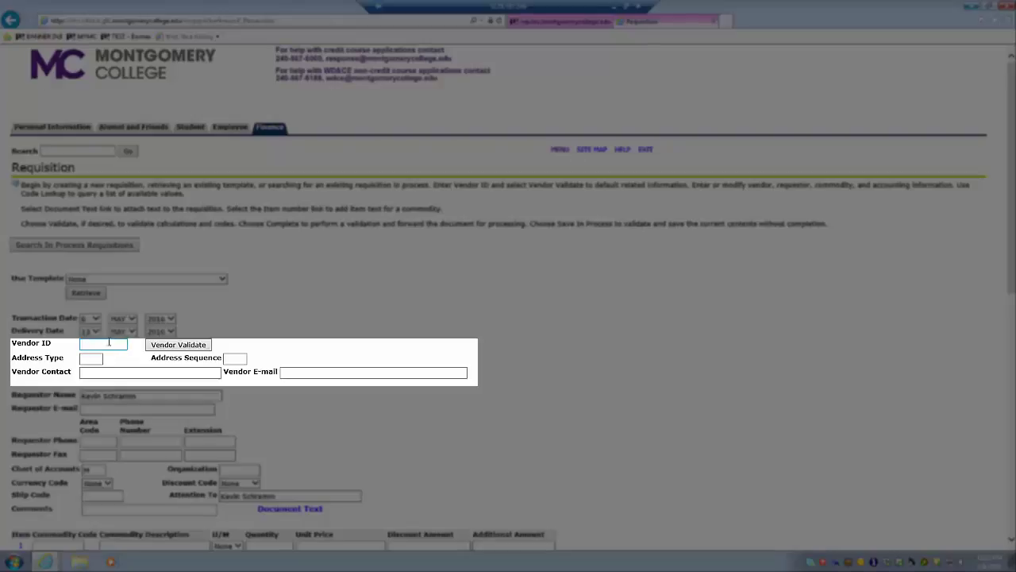
{"action": "left_click", "coordinate": [83, 361]}
{"action": "left_click", "coordinate": [85, 359]}
{"action": "left_click", "coordinate": [88, 348]}
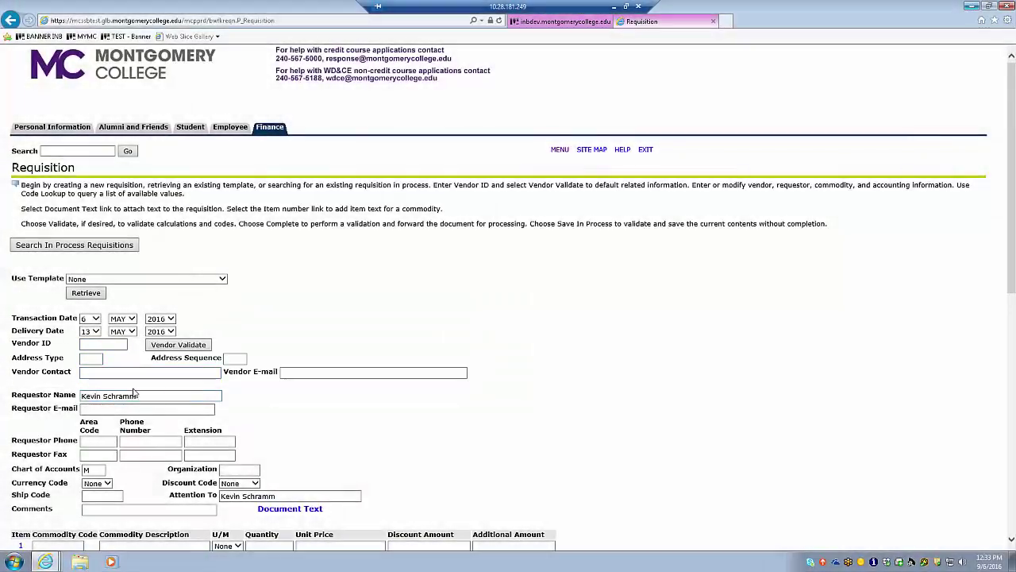
{"action": "left_click", "coordinate": [141, 395]}
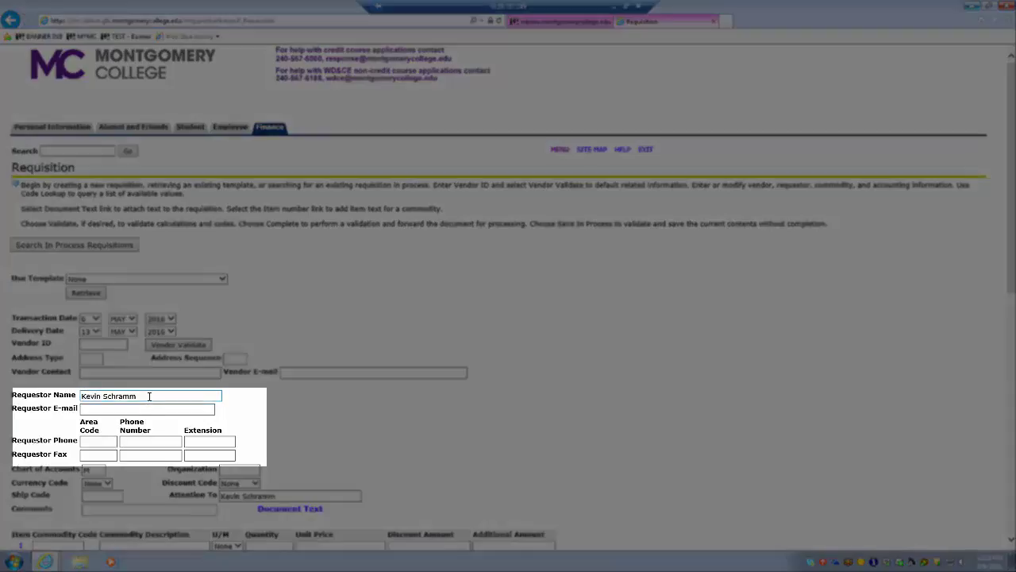
{"action": "left_click", "coordinate": [92, 411]}
{"action": "left_click", "coordinate": [92, 410]}
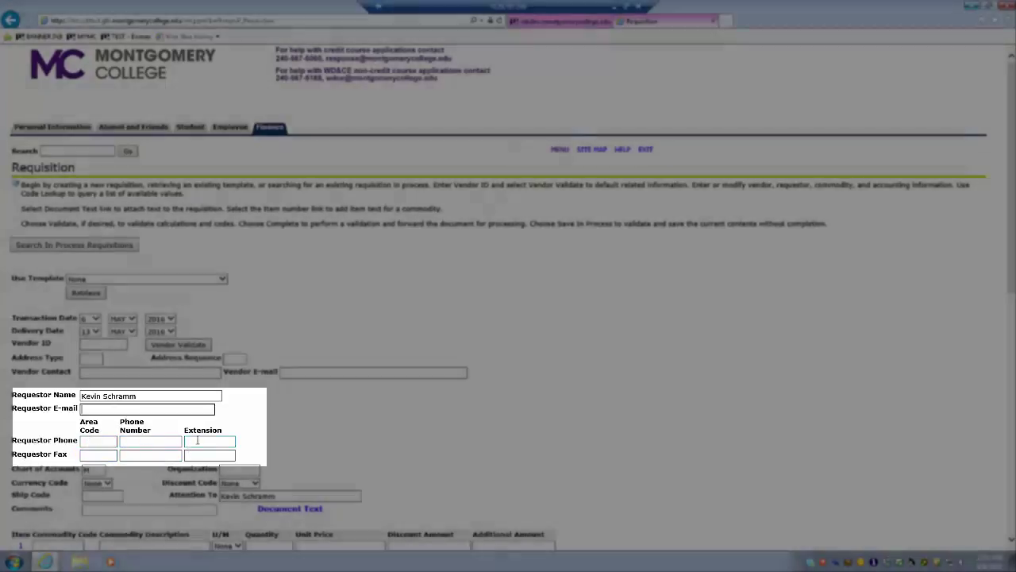
{"action": "scroll", "coordinate": [66, 444], "scroll_direction": "down", "scroll_amount": 2}
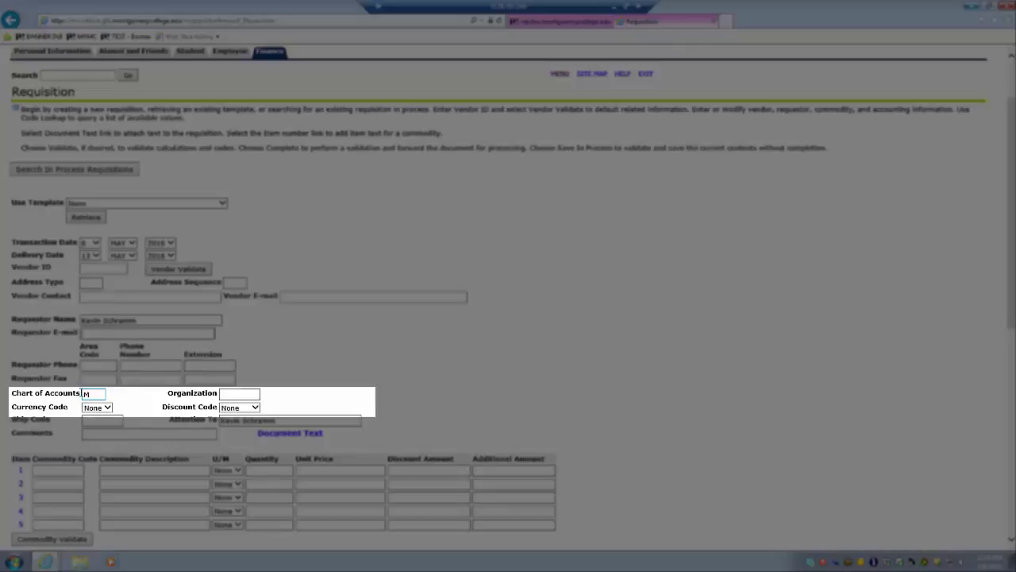
Step: Enter Organization 225000 and Ship Code WARE on the requisition
{"action": "left_click", "coordinate": [223, 394]}
{"action": "type", "text": "225000"}
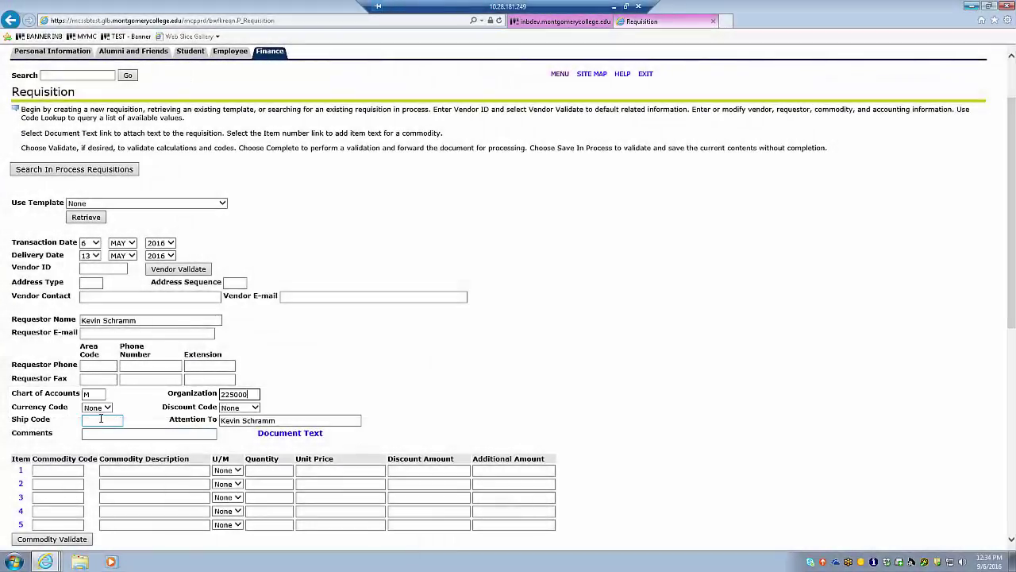
{"action": "left_click", "coordinate": [101, 419]}
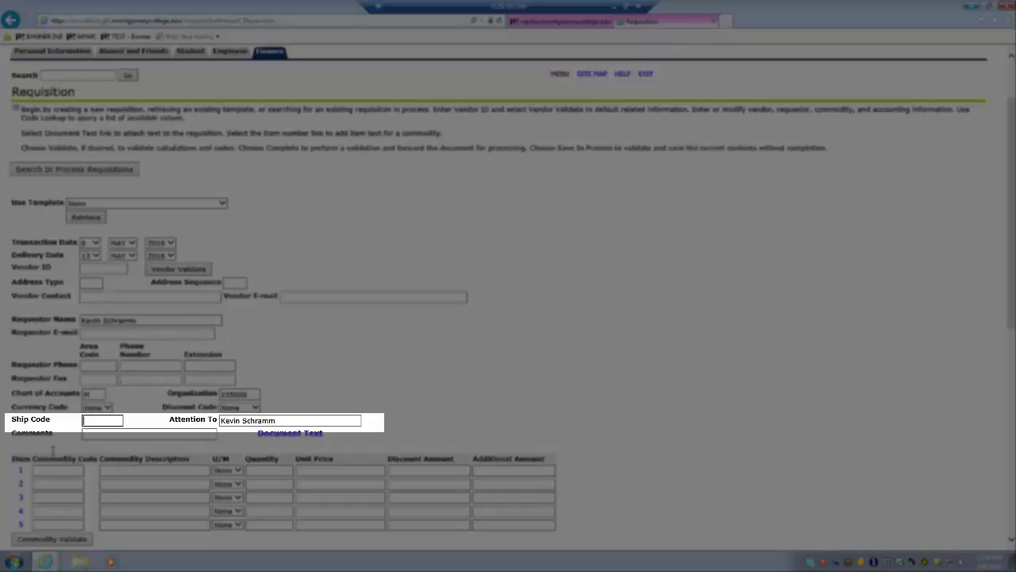
{"action": "type", "text": "RE"}
Step: Open the Document/Commodity Text window for the requisition
{"action": "scroll", "coordinate": [132, 446], "scroll_direction": "down", "scroll_amount": 2}
{"action": "scroll", "coordinate": [136, 447], "scroll_direction": "down", "scroll_amount": 2}
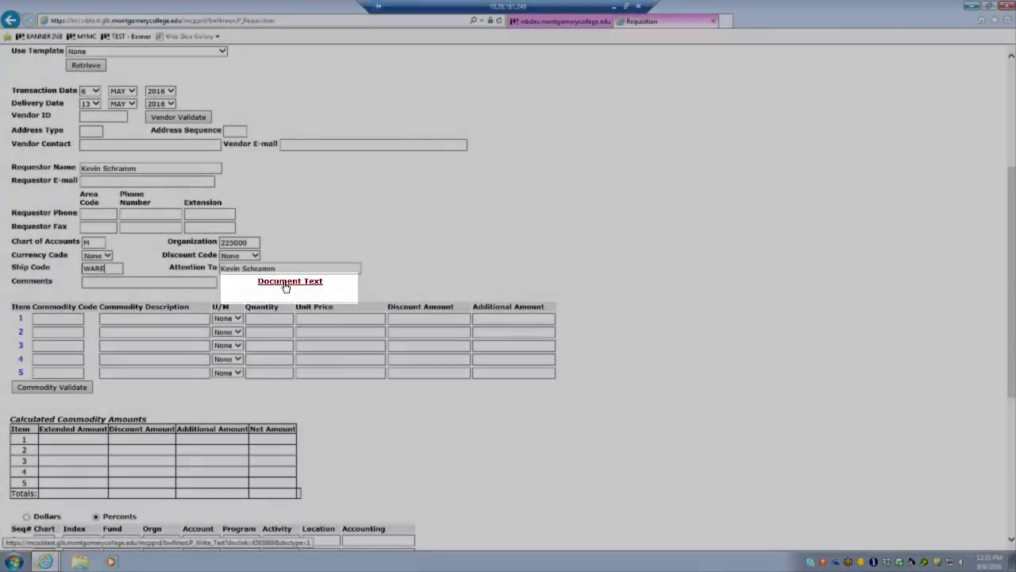
{"action": "left_click", "coordinate": [288, 282]}
Step: Save printable document text naming the bike shop vendor and its contact's e-mail, then close it
{"action": "left_click", "coordinate": [338, 152]}
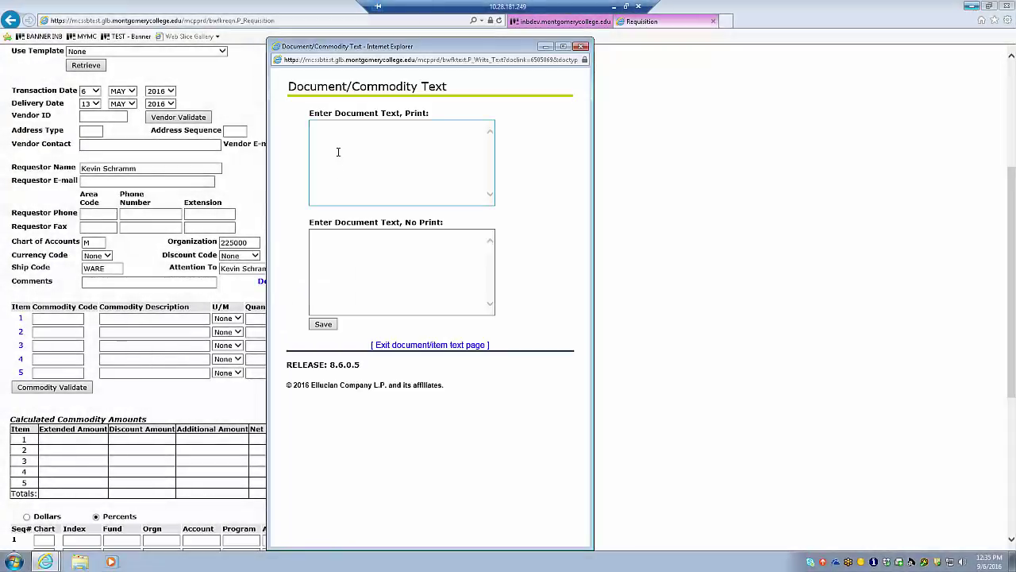
{"action": "left_click", "coordinate": [330, 141]}
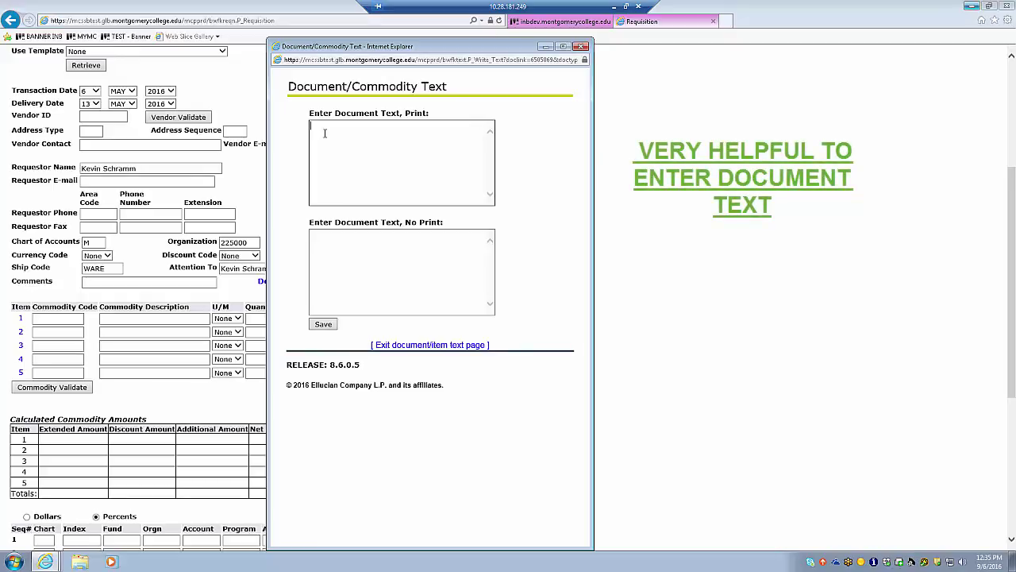
{"action": "type", "text": "We would like to buy this item from"}
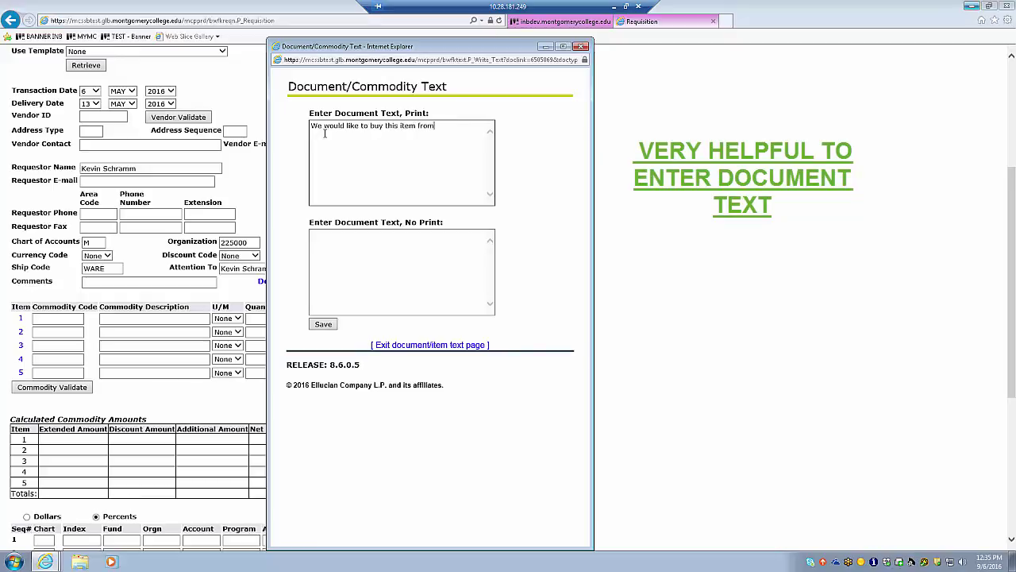
{"action": "type", "text": " Bob"}
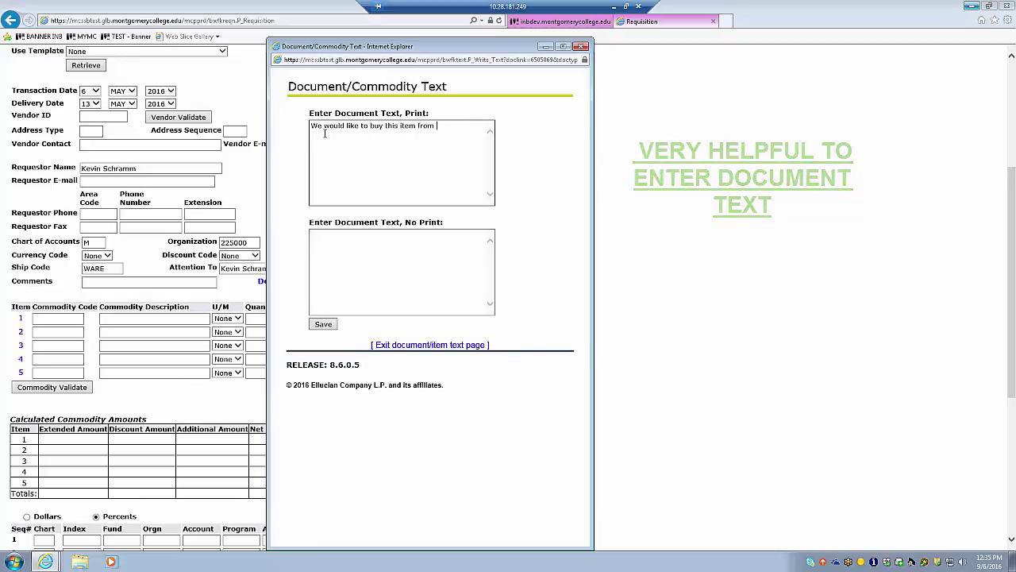
{"action": "key", "text": "BackSpace"}
{"action": "key", "text": "BackSpace"}
{"action": "key", "text": "BackSpace"}
{"action": "type", "text": "Kevin's"}
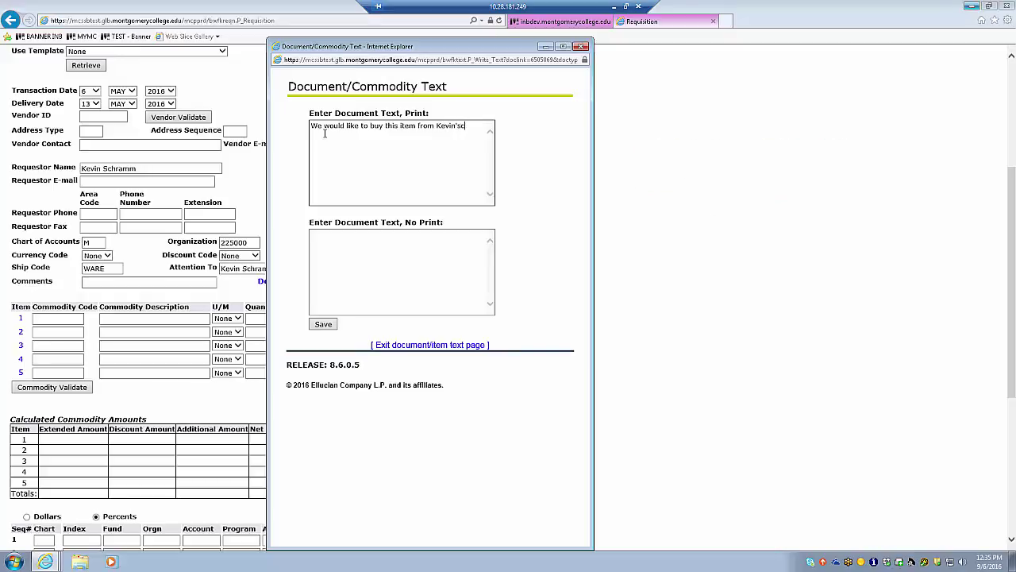
{"action": "type", "text": " Bike Sho"}
{"action": "type", "text": "our conta"}
{"action": "type", "text": "ct at the bike "}
{"action": "type", "text": "sh"}
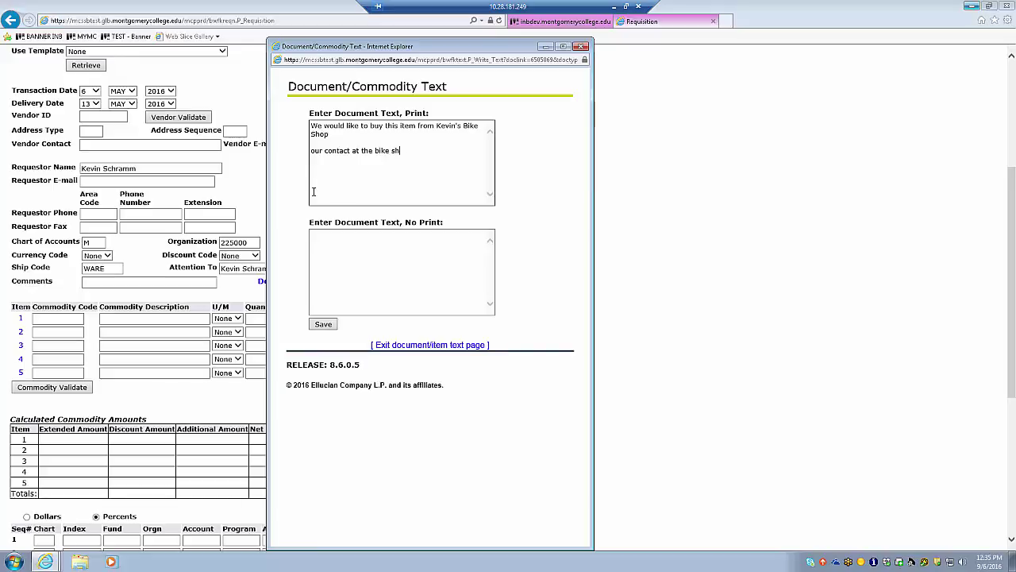
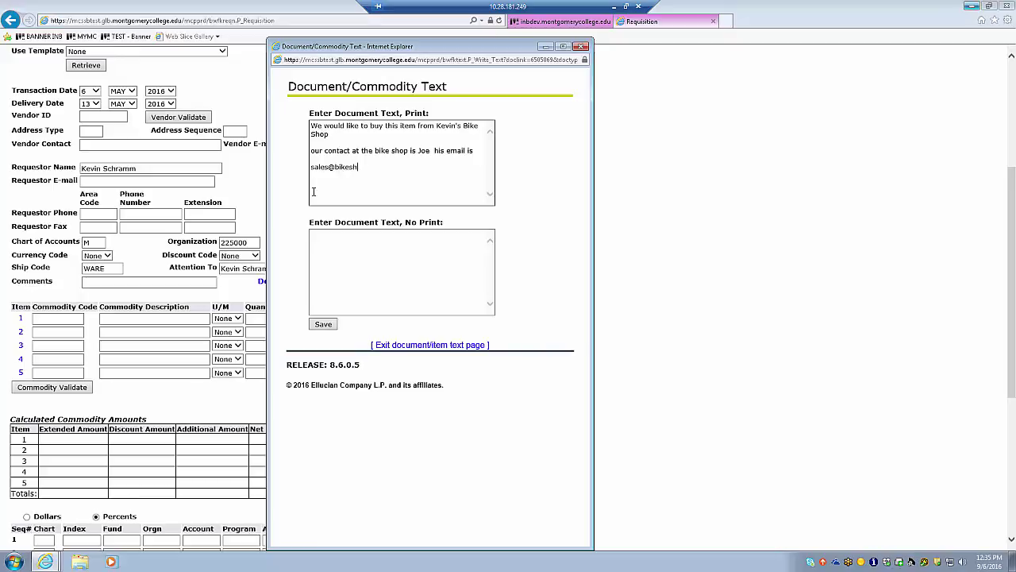
{"action": "left_click", "coordinate": [323, 326]}
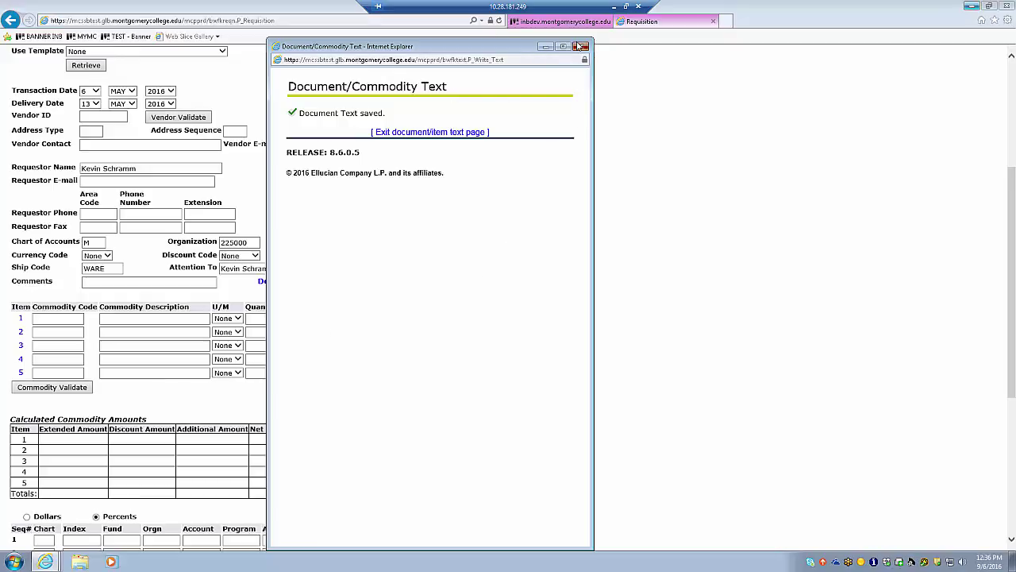
{"action": "left_click", "coordinate": [581, 46]}
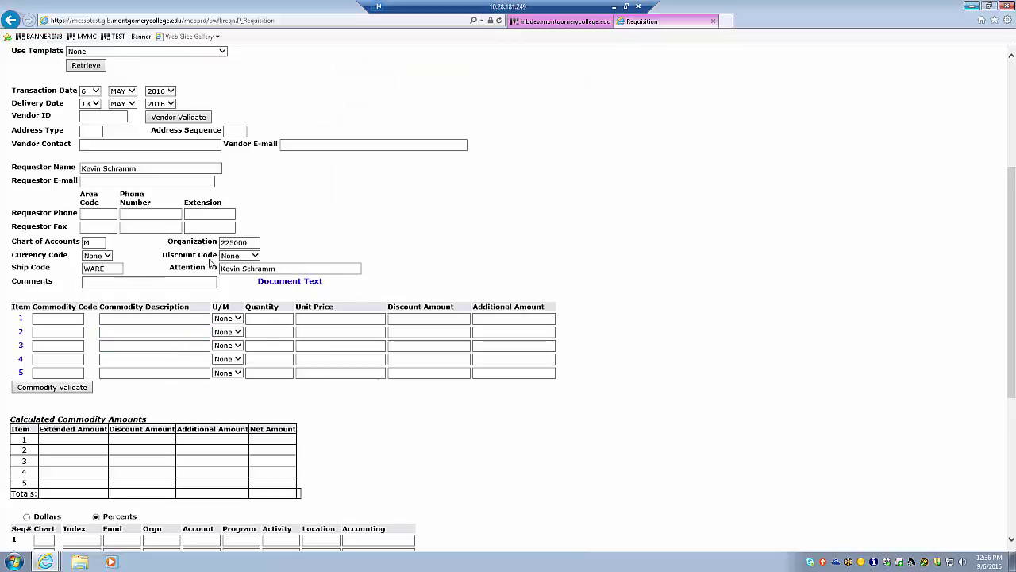
Step: Describe item line 1 as Cruiser Bike with unit of measure E
{"action": "left_click", "coordinate": [56, 318]}
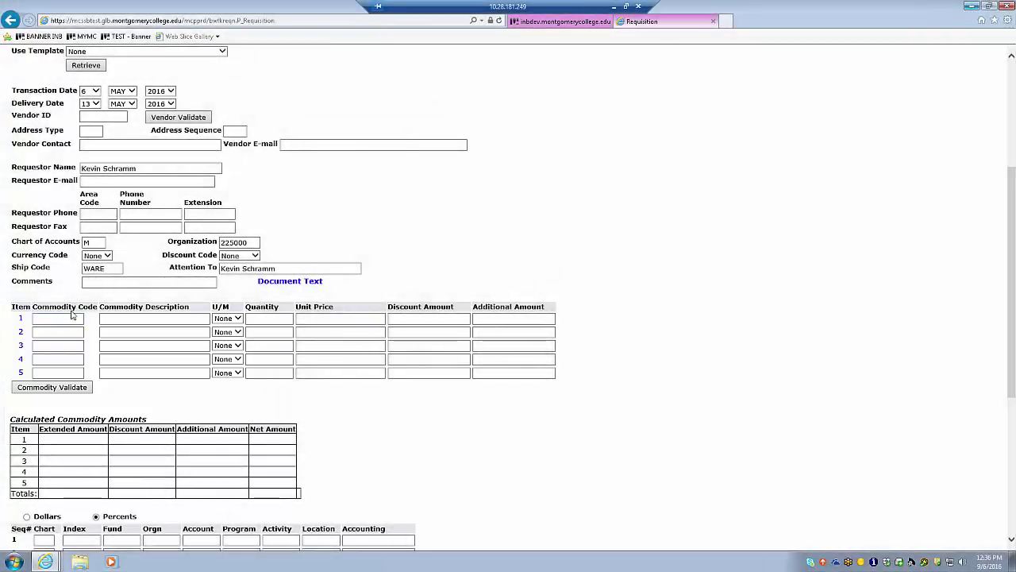
{"action": "left_click", "coordinate": [68, 318]}
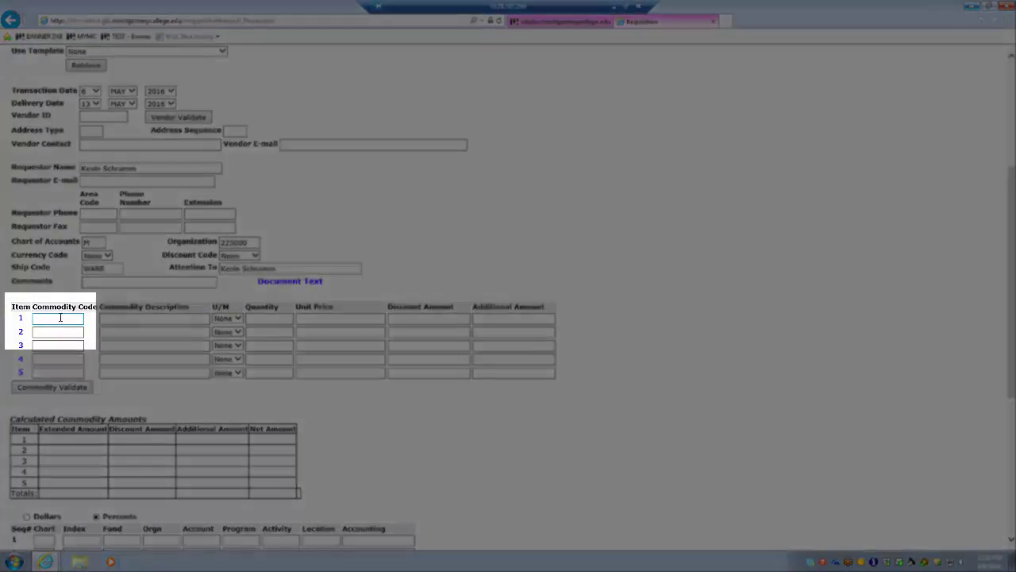
{"action": "left_click", "coordinate": [109, 317]}
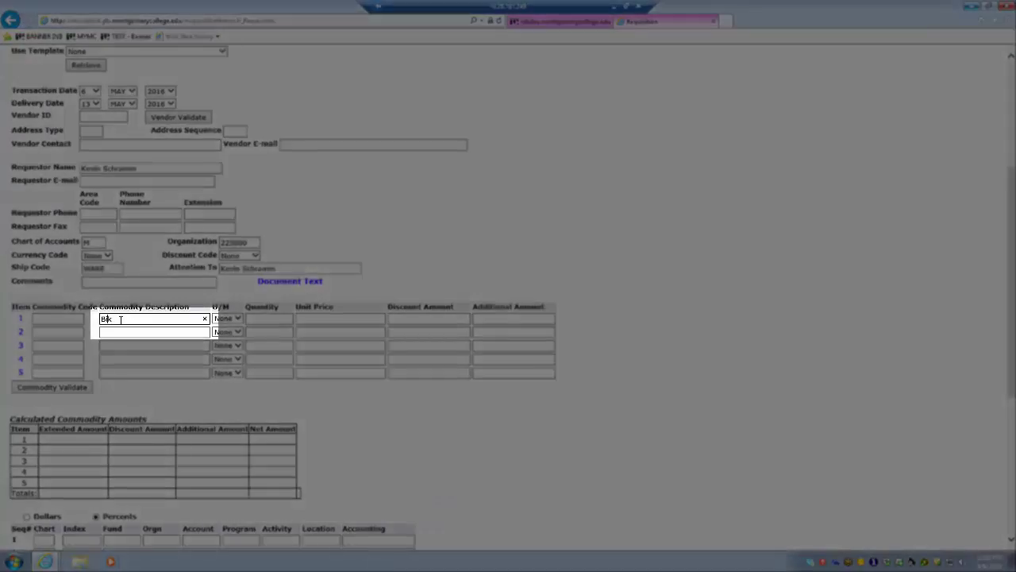
{"action": "type", "text": "e"}
{"action": "type", "text": "Cruiser "}
{"action": "type", "text": "B"}
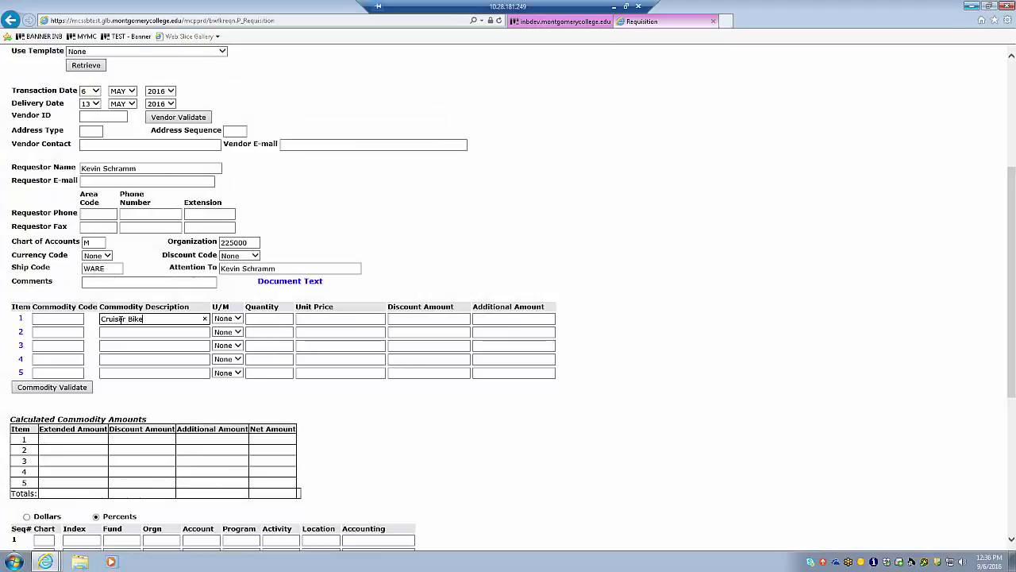
{"action": "key", "text": "Tab"}
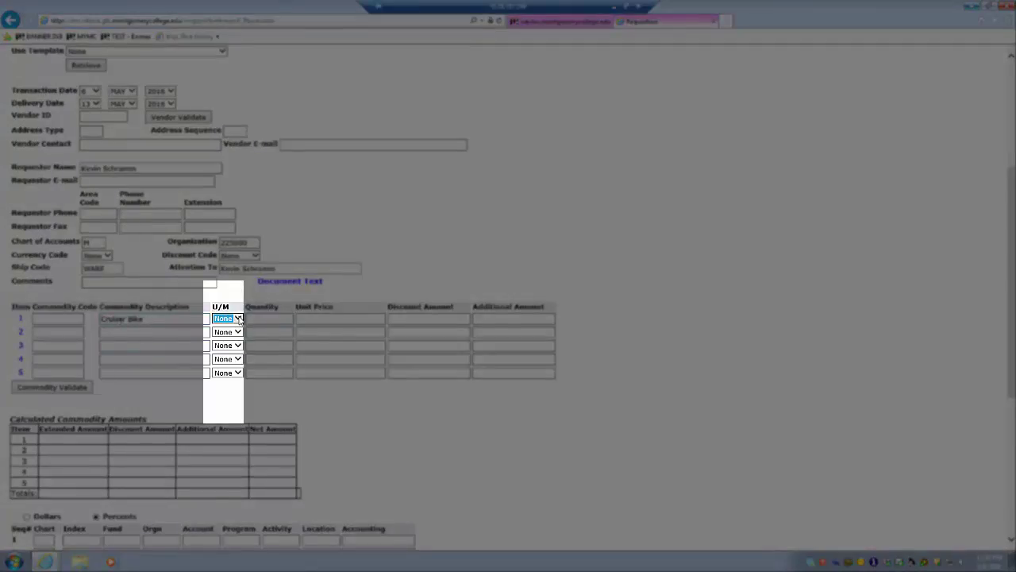
{"action": "left_click", "coordinate": [238, 319]}
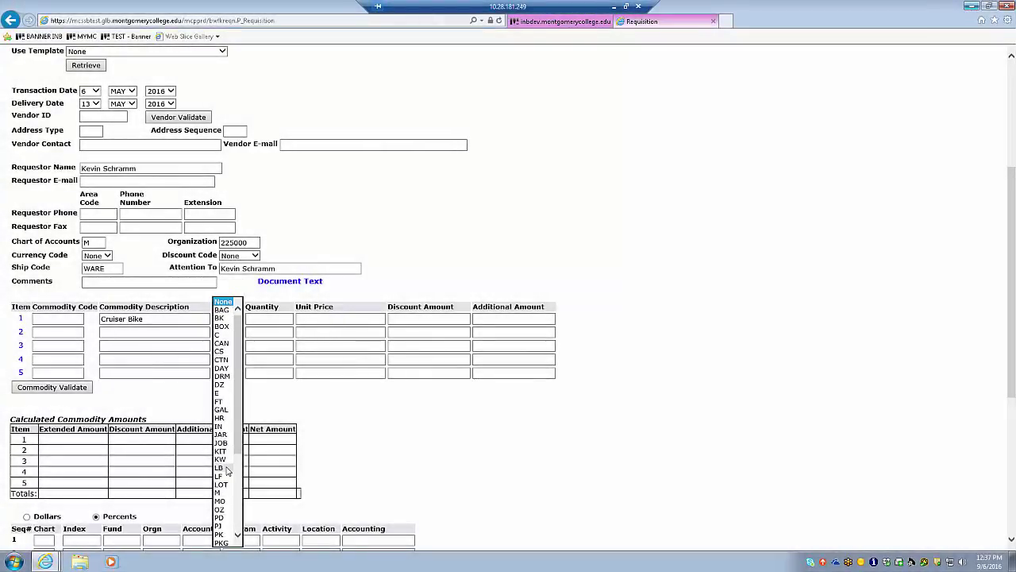
{"action": "left_click", "coordinate": [220, 394]}
Step: Enter quantity 3 and unit price 450 for the Cruiser Bike line
{"action": "left_click", "coordinate": [269, 319]}
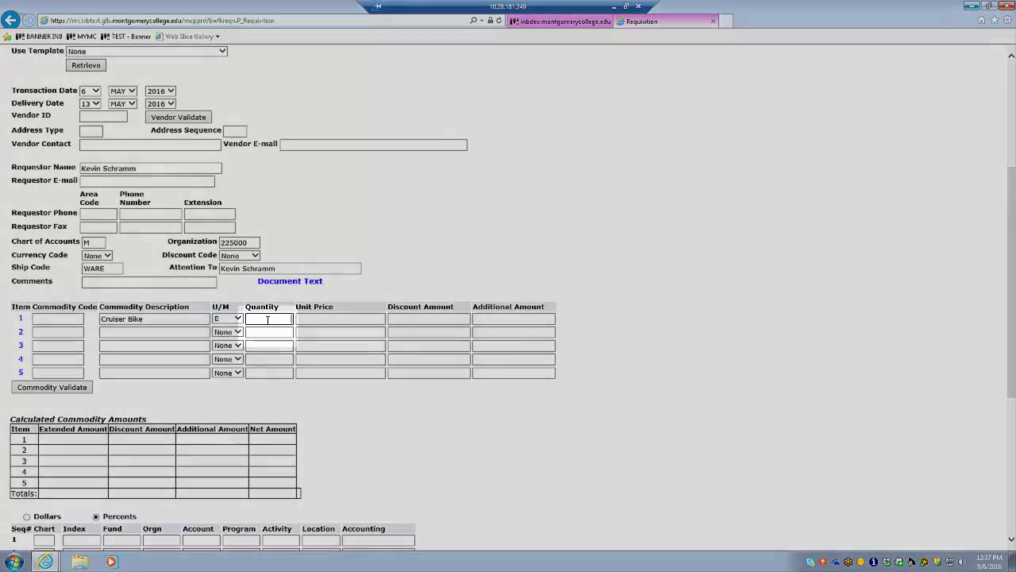
{"action": "type", "text": "3"}
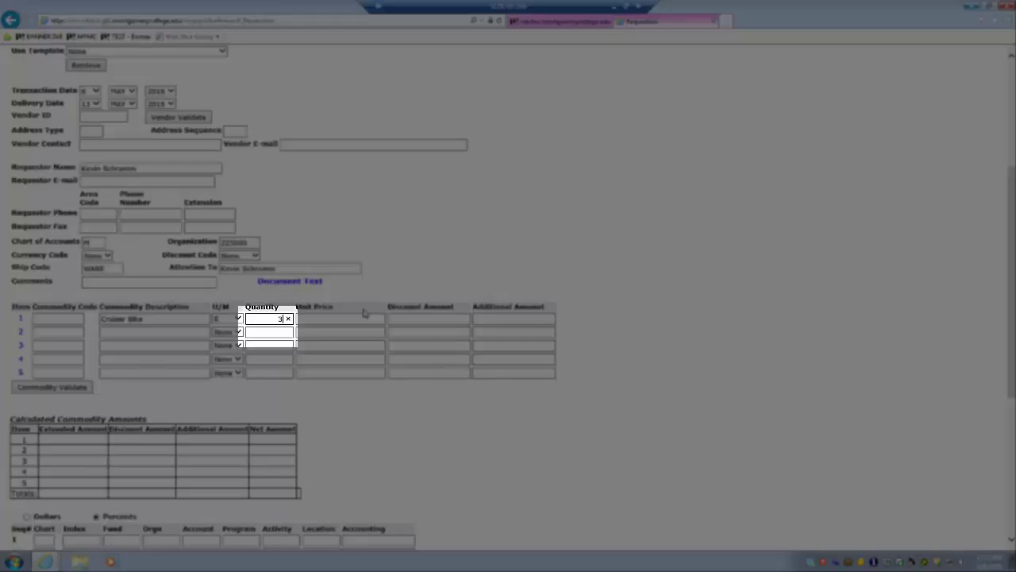
{"action": "key", "text": "Tab"}
{"action": "type", "text": "450"}
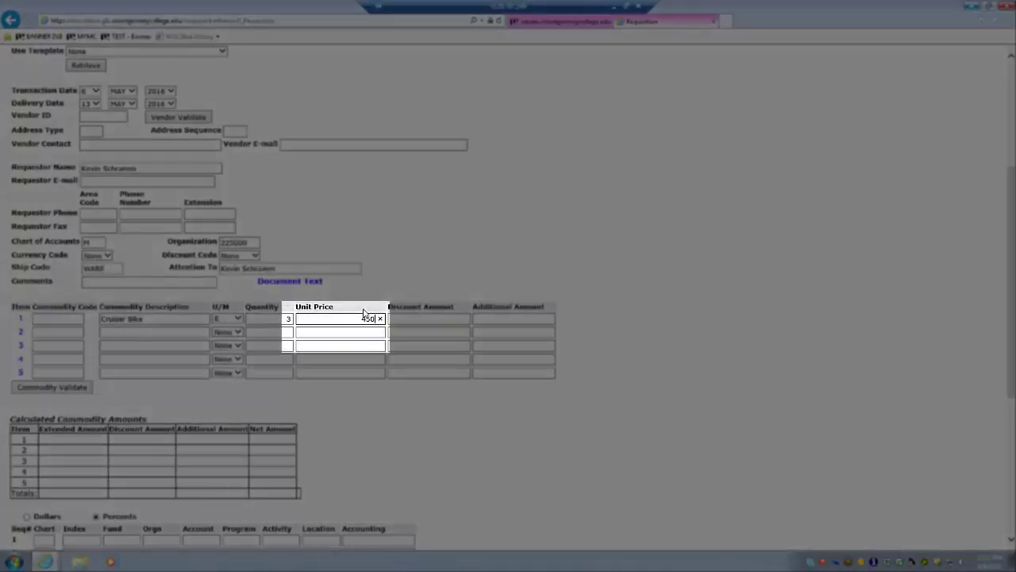
{"action": "key", "text": "Tab"}
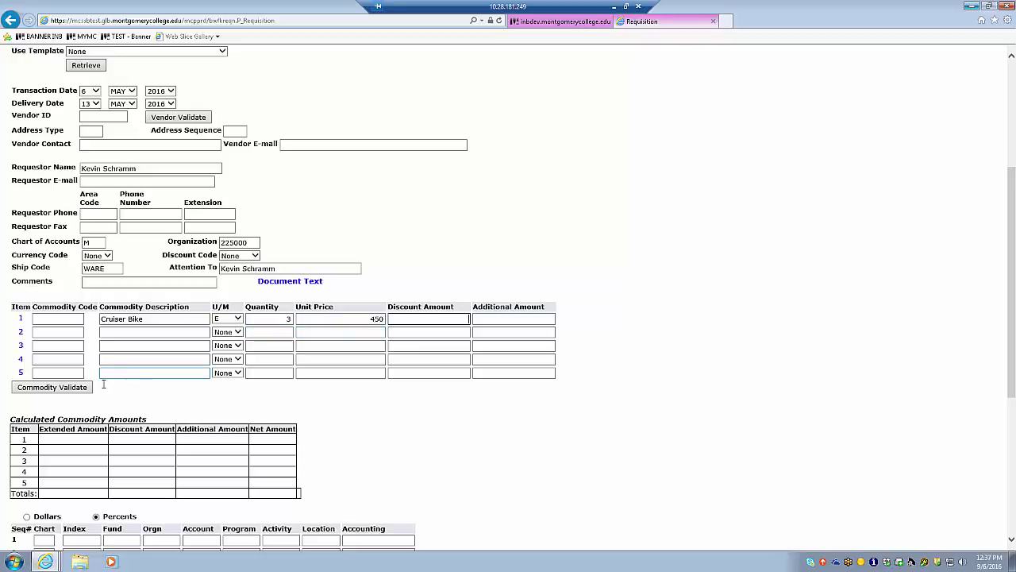
Step: Validate the commodity so item 1 calculates to 1,350.00 extended and net amount
{"action": "left_click", "coordinate": [47, 389]}
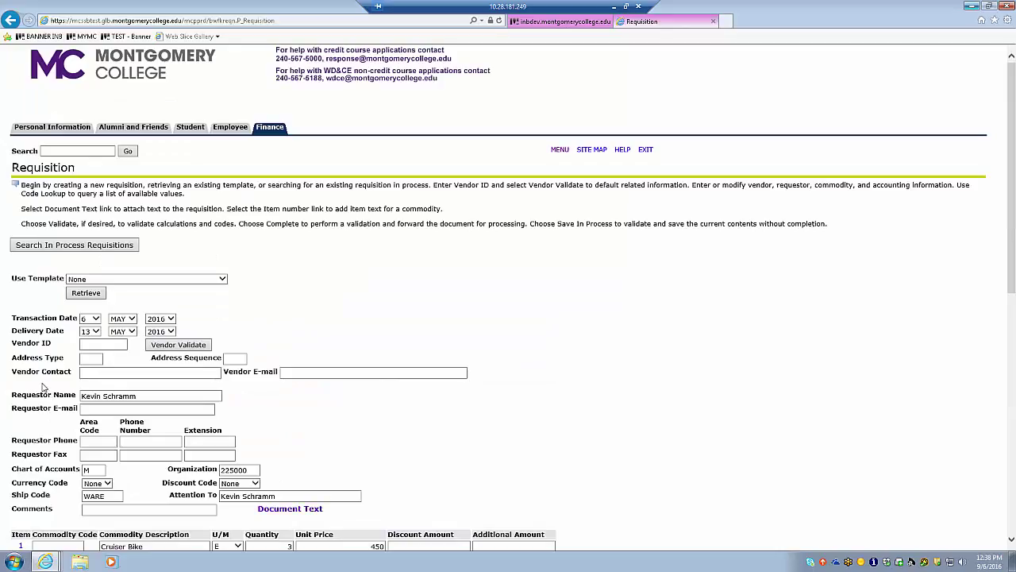
{"action": "scroll", "coordinate": [75, 354], "scroll_direction": "down", "scroll_amount": 5}
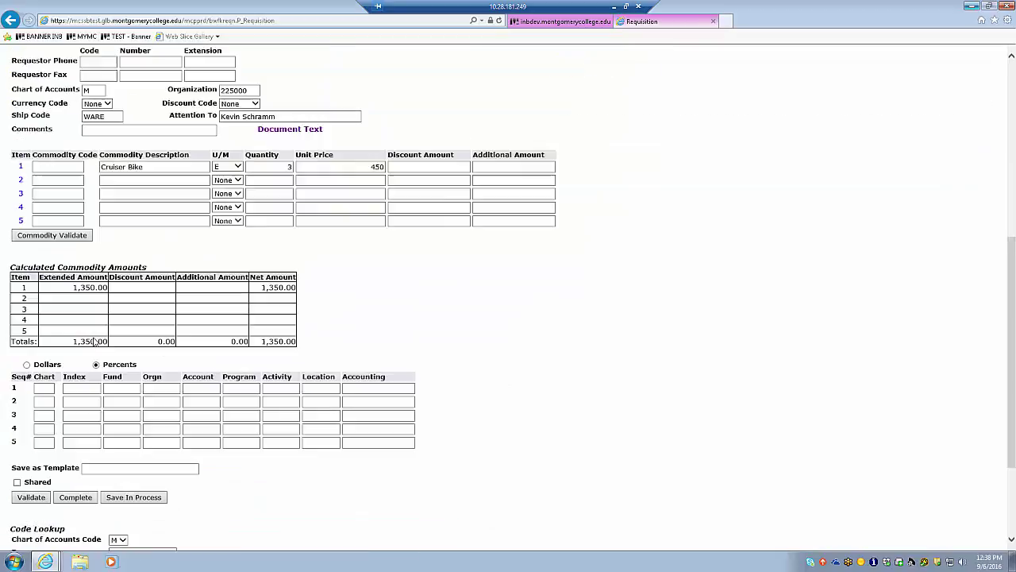
{"action": "scroll", "coordinate": [93, 342], "scroll_direction": "up", "scroll_amount": 2}
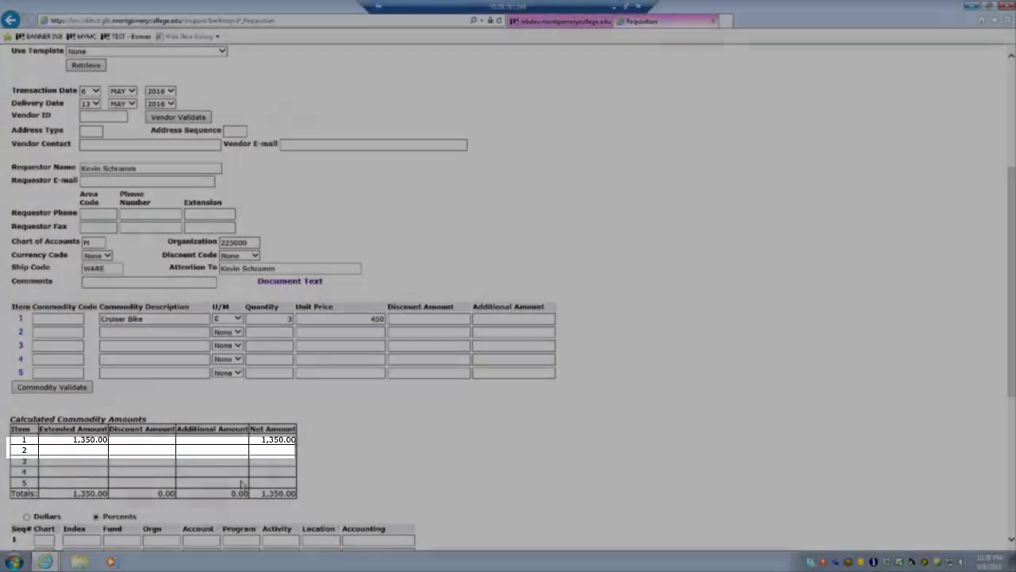
{"action": "scroll", "coordinate": [73, 398], "scroll_direction": "down", "scroll_amount": 2}
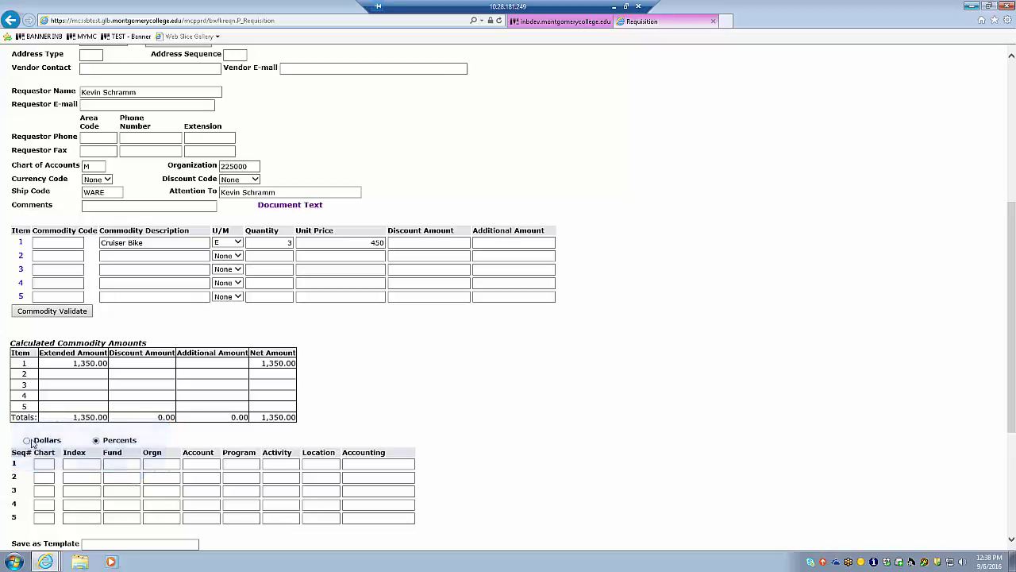
Step: Switch the accounting distribution to Percents and check the requisition's chart value M
{"action": "left_click", "coordinate": [96, 440]}
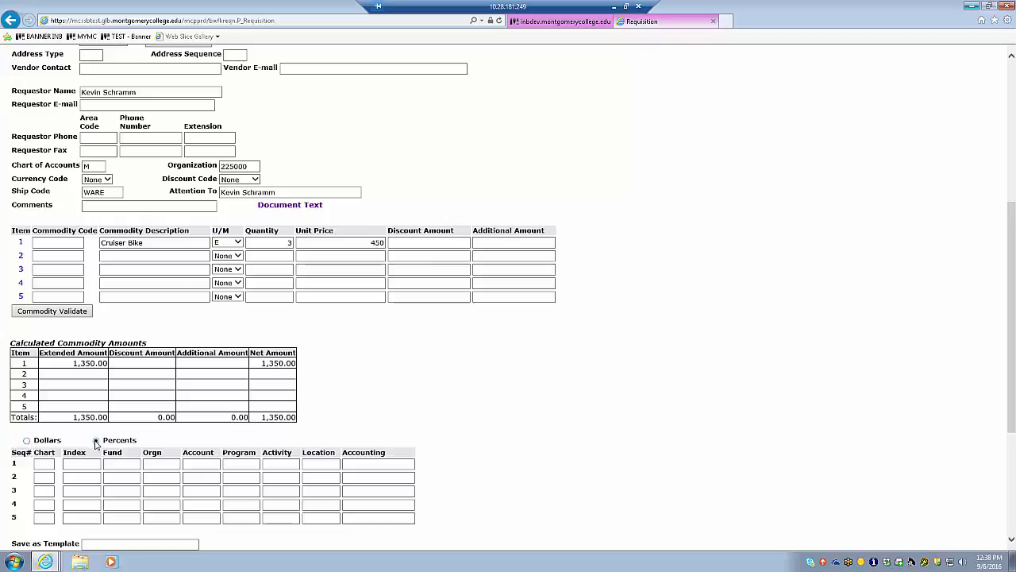
{"action": "left_click", "coordinate": [367, 468]}
{"action": "left_click", "coordinate": [44, 464]}
{"action": "scroll", "coordinate": [39, 467], "scroll_direction": "up", "scroll_amount": 3}
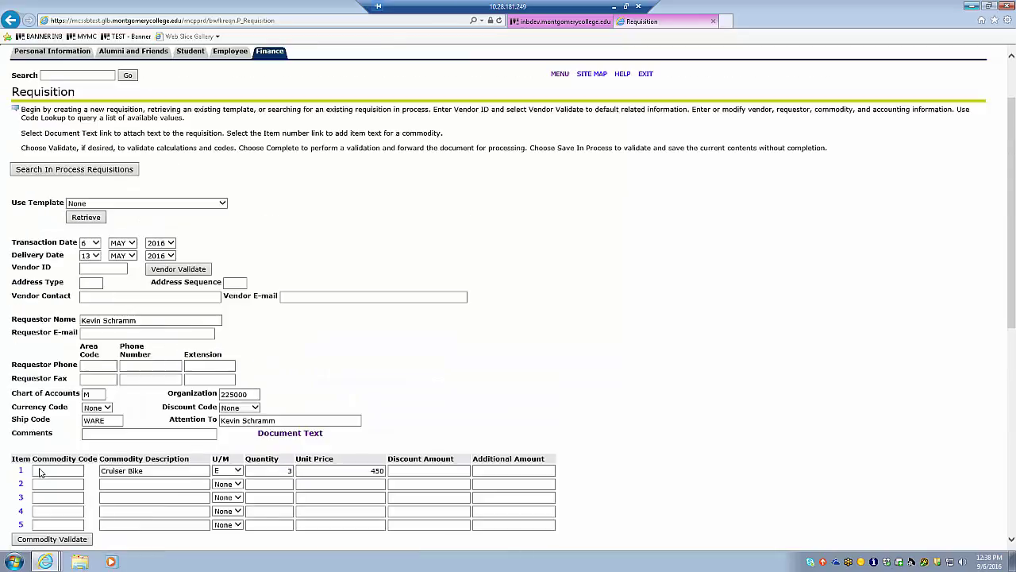
{"action": "left_click", "coordinate": [86, 394]}
{"action": "scroll", "coordinate": [86, 401], "scroll_direction": "down", "scroll_amount": 3}
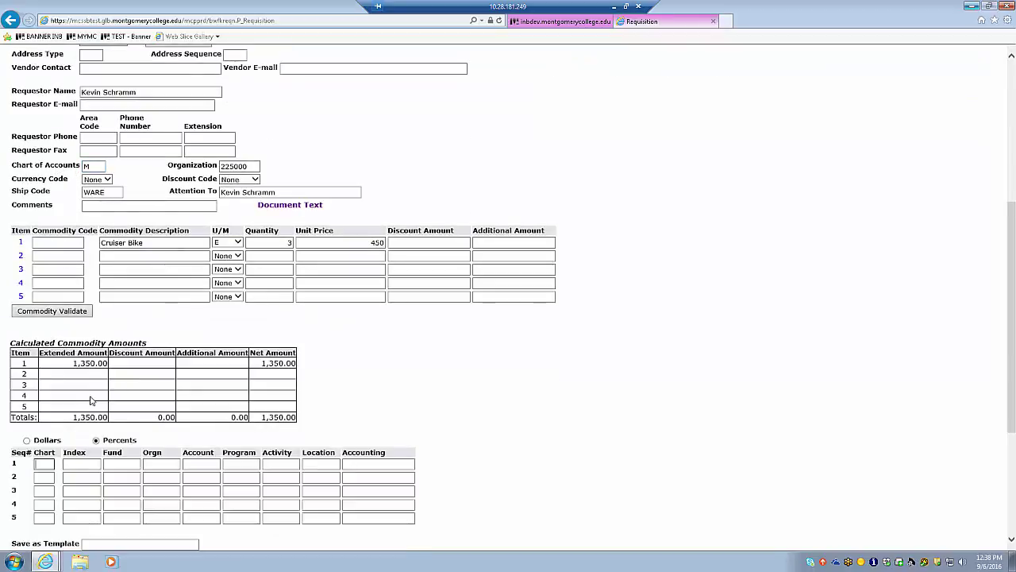
Step: Fill accounting row 1: Chart M, Fund 1110, Orgn 225000, Account 6091, Program 4000
{"action": "left_click", "coordinate": [38, 466]}
{"action": "type", "text": "M"}
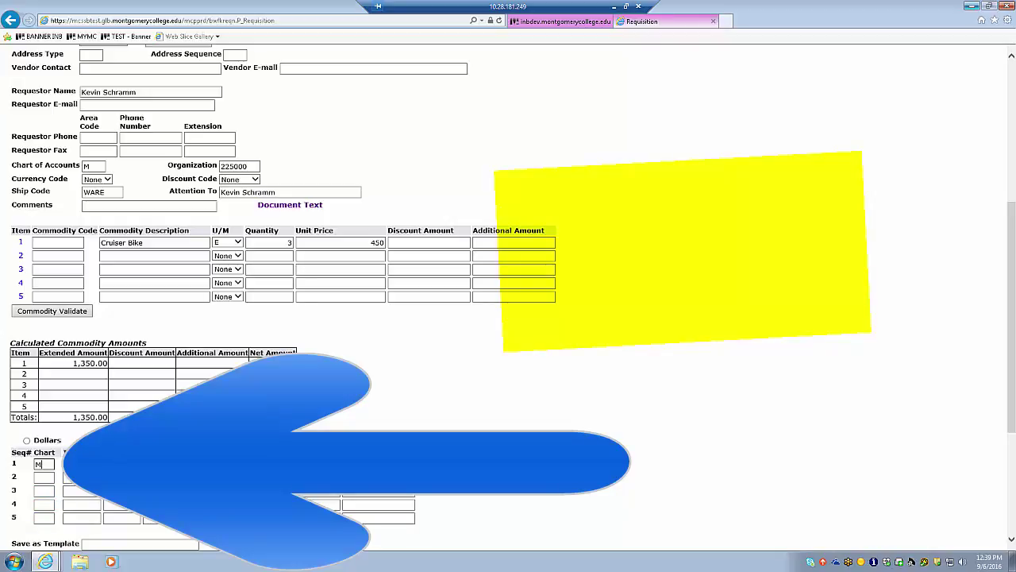
{"action": "key", "text": "Tab"}
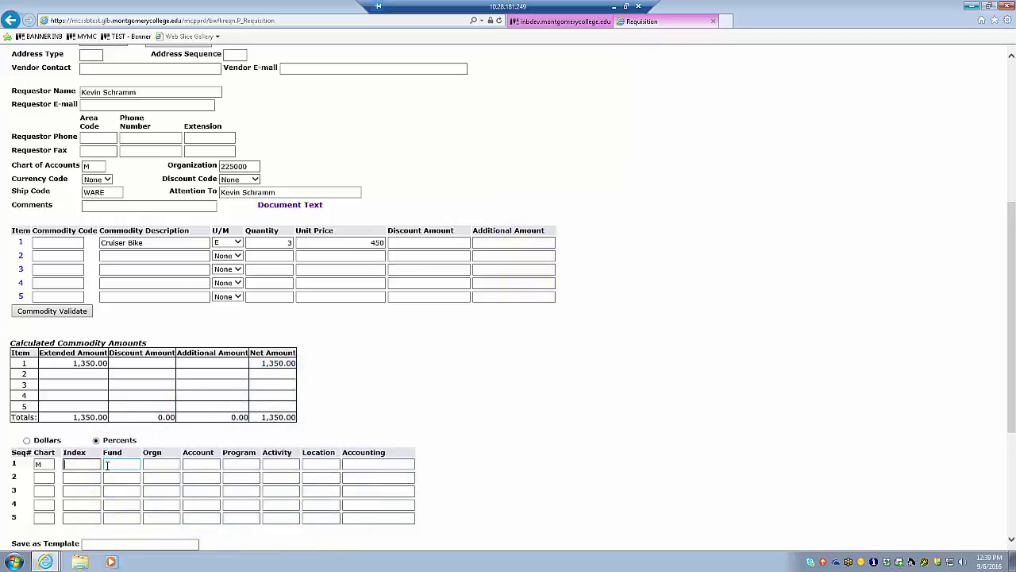
{"action": "left_click", "coordinate": [106, 464]}
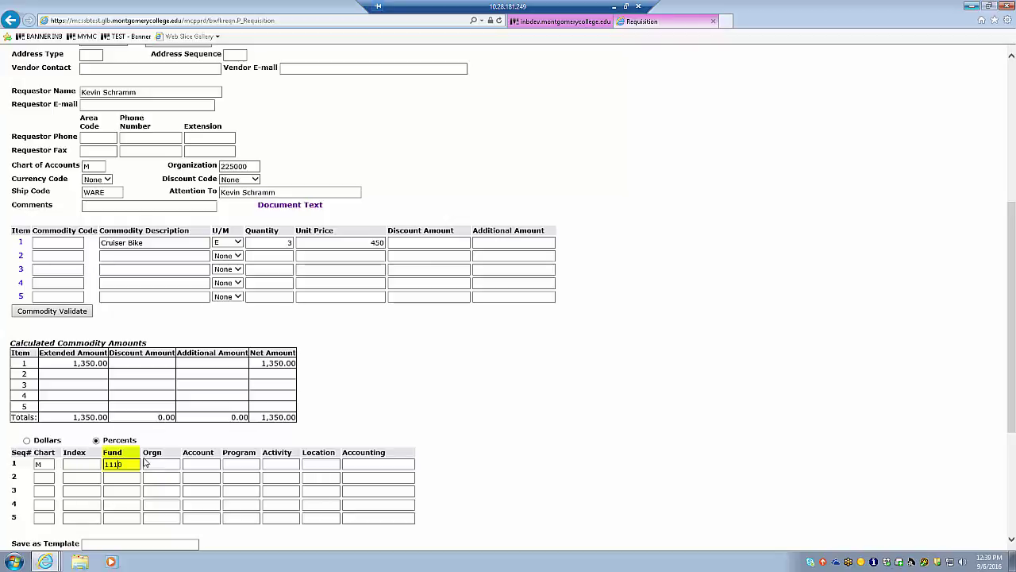
{"action": "left_click", "coordinate": [145, 464]}
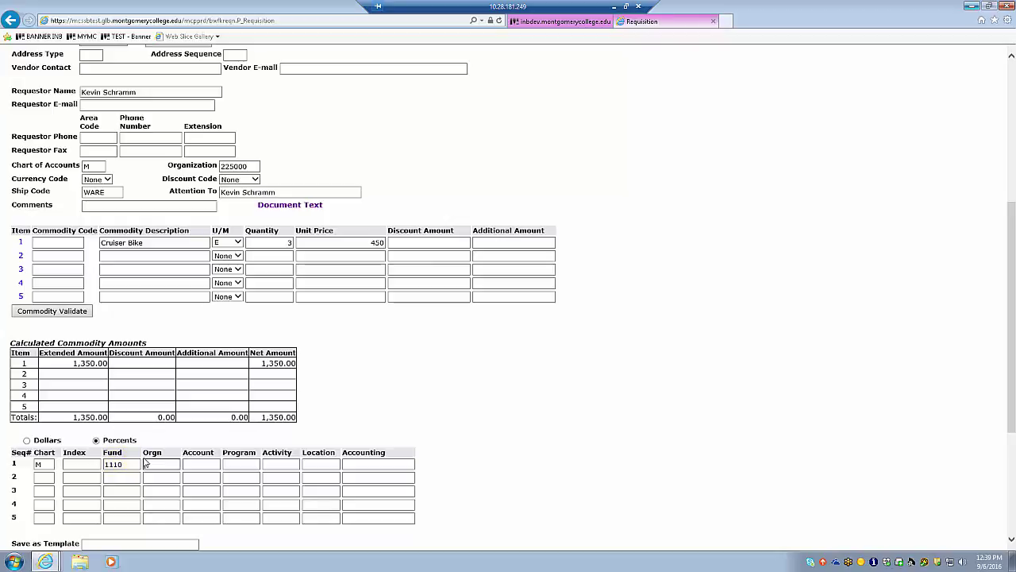
{"action": "type", "text": "225000"}
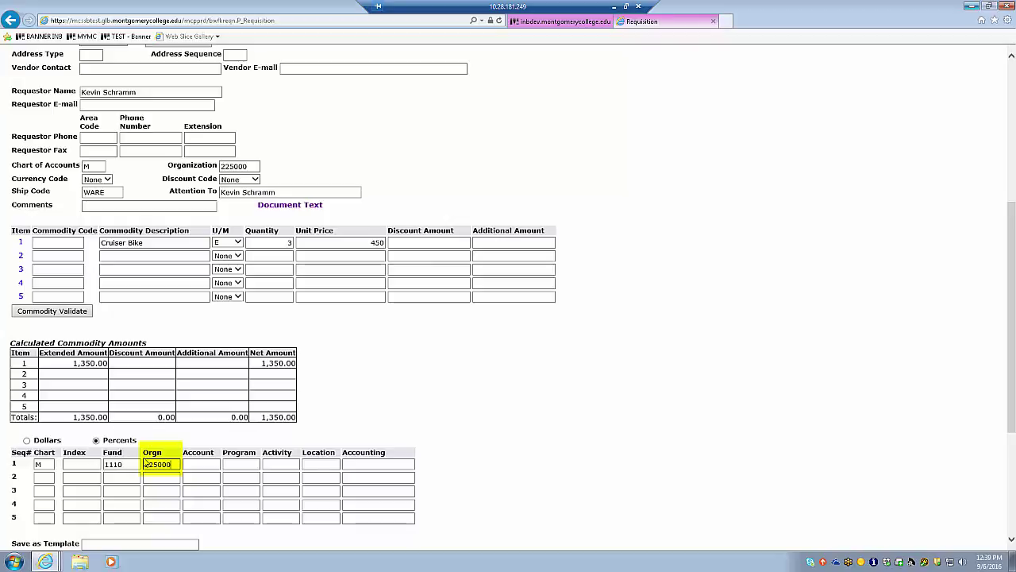
{"action": "key", "text": "Tab"}
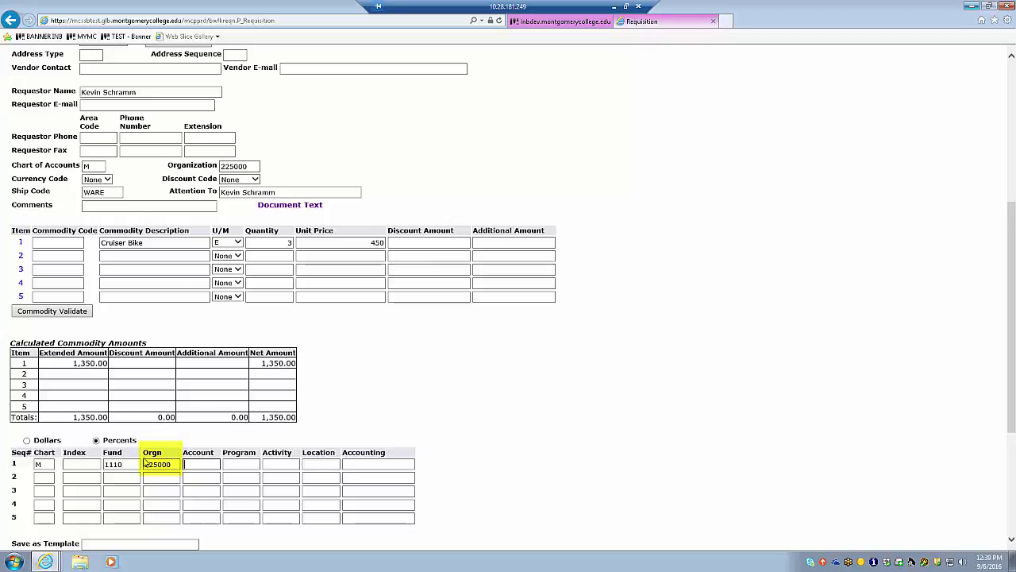
{"action": "type", "text": "6091"}
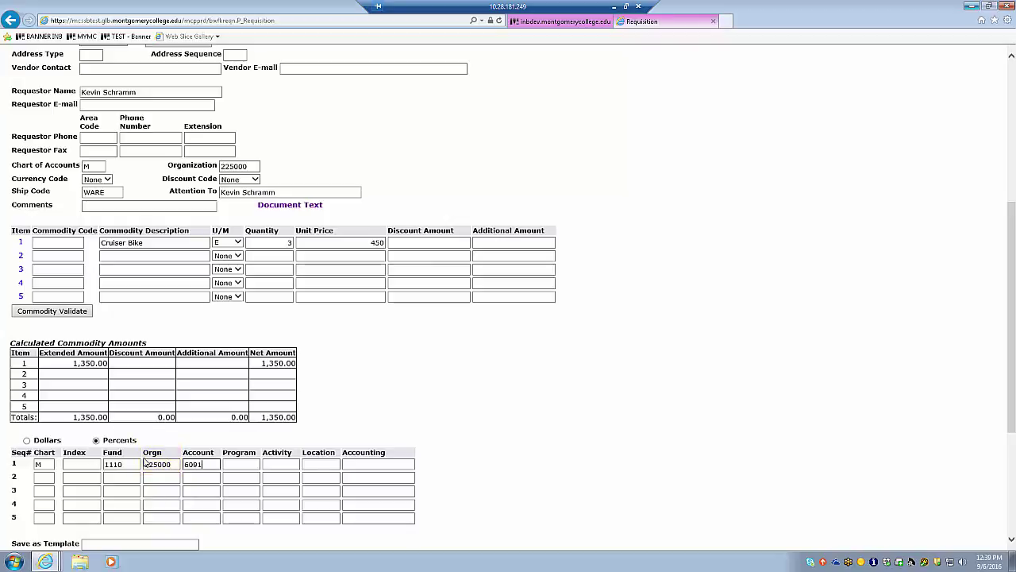
{"action": "key", "text": "Tab"}
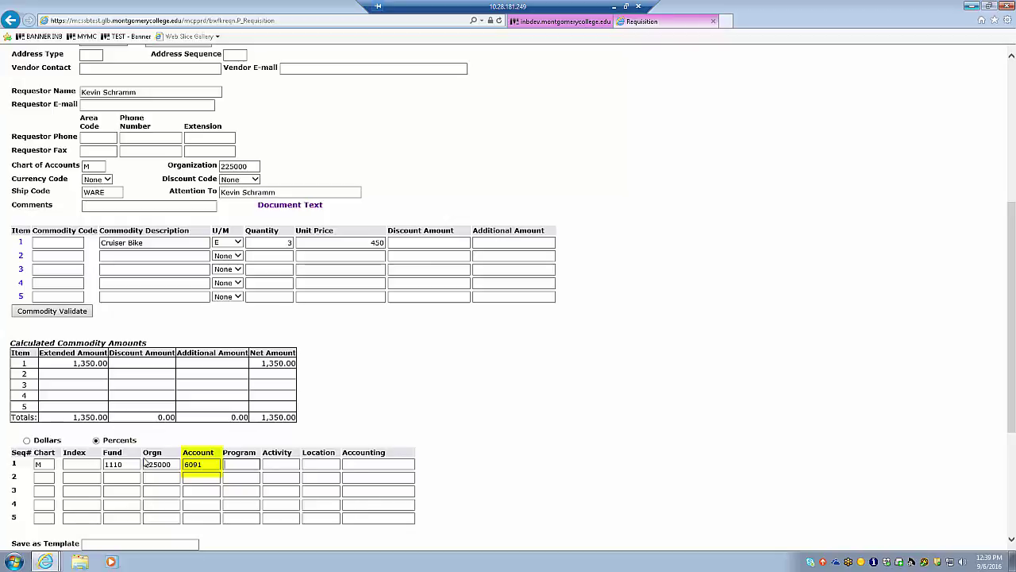
{"action": "type", "text": "4000"}
{"action": "key", "text": "Tab"}
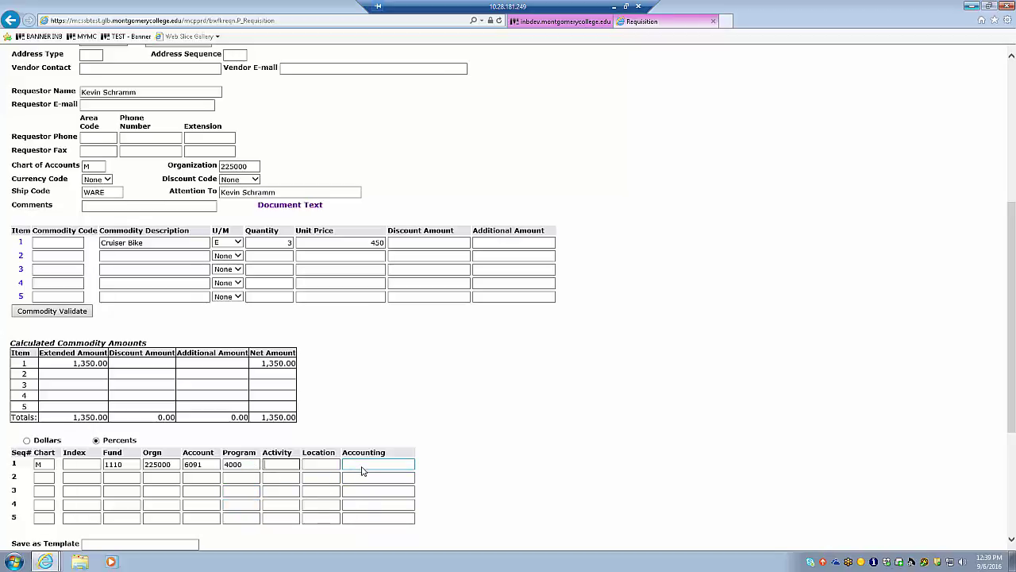
{"action": "left_click", "coordinate": [363, 466]}
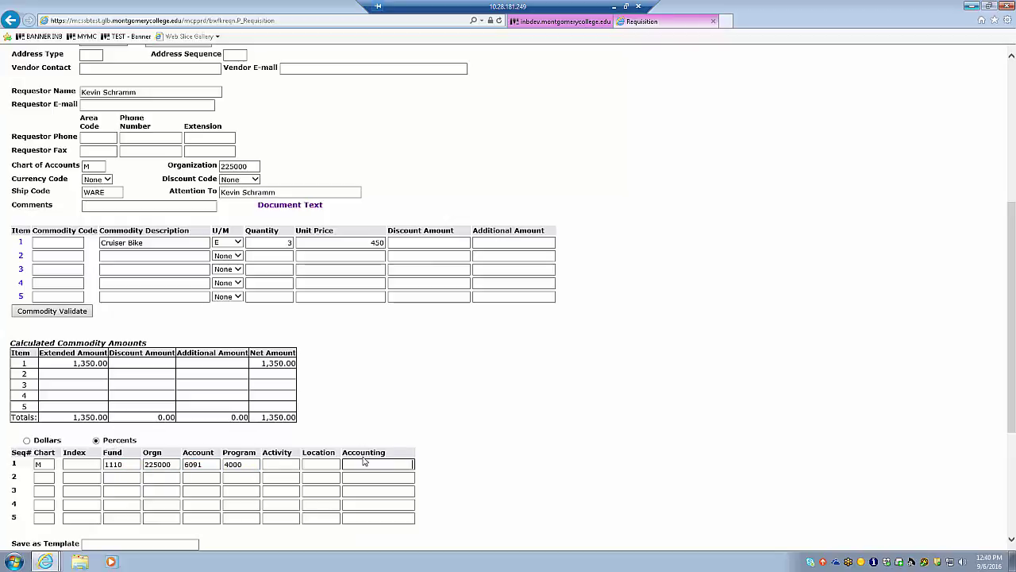
Step: Switch distribution to Dollars and replace row 1's accounting amount 100 with 1350
{"action": "type", "text": "100"}
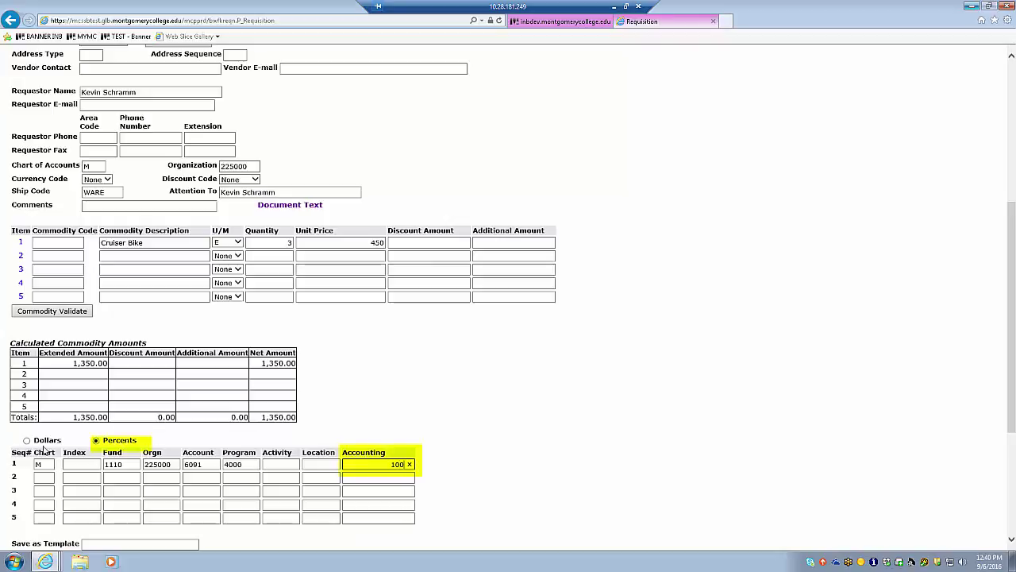
{"action": "left_click", "coordinate": [27, 441]}
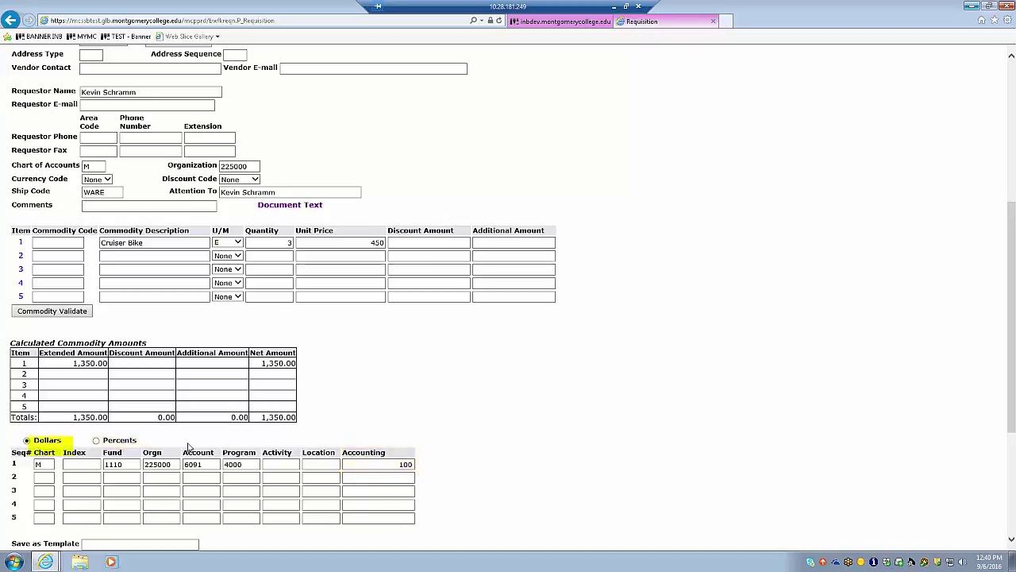
{"action": "left_click", "coordinate": [119, 461]}
{"action": "double_click", "coordinate": [396, 468]}
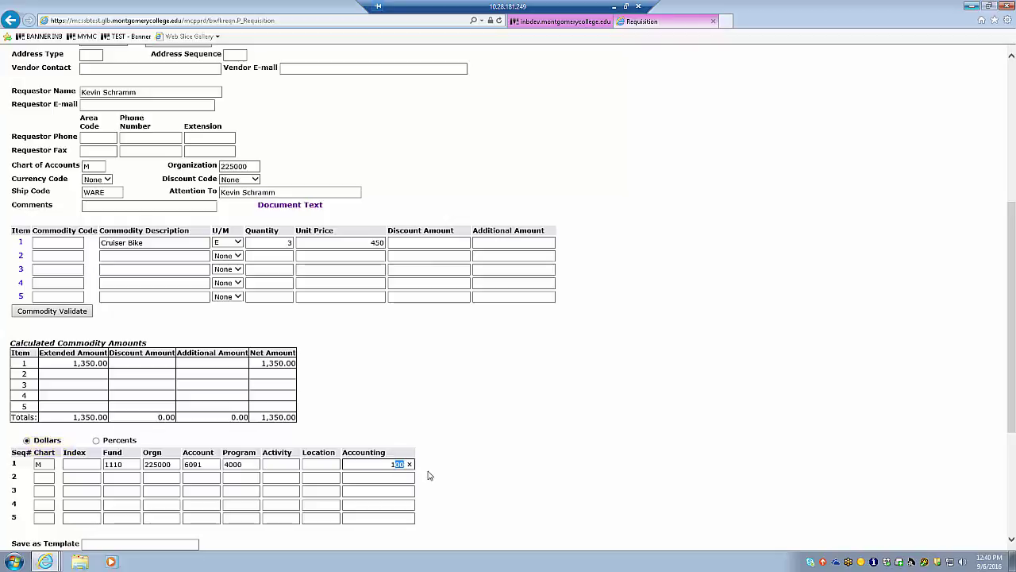
{"action": "key", "text": "Delete"}
{"action": "type", "text": "1350"}
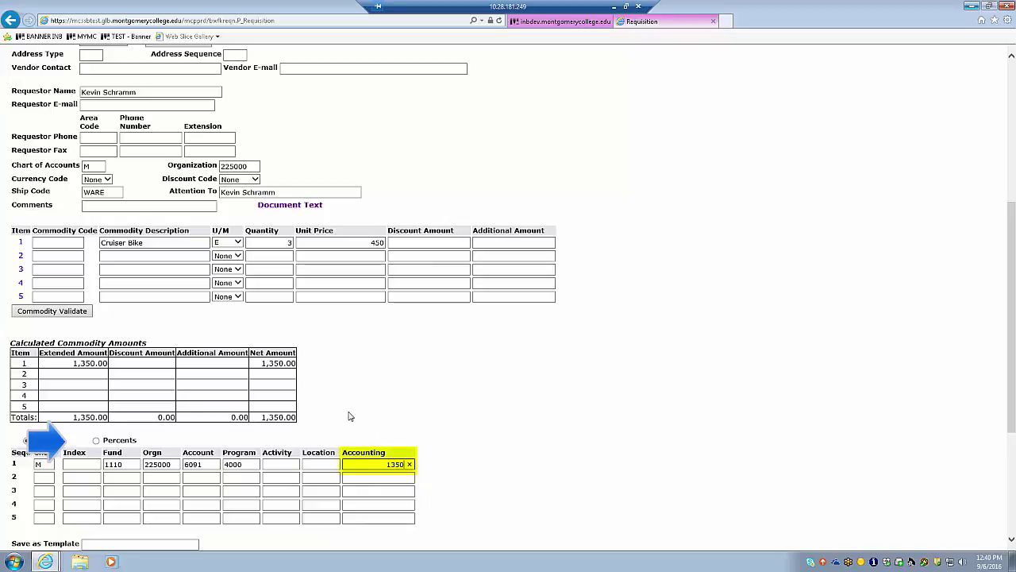
{"action": "scroll", "coordinate": [352, 445], "scroll_direction": "down", "scroll_amount": 1}
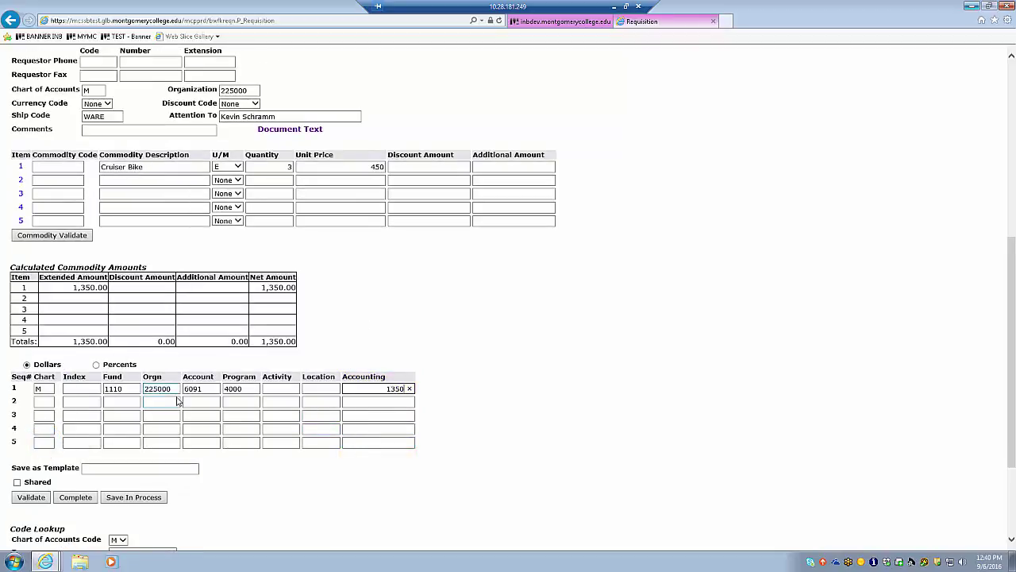
{"action": "scroll", "coordinate": [146, 442], "scroll_direction": "up", "scroll_amount": 1}
{"action": "scroll", "coordinate": [146, 442], "scroll_direction": "down", "scroll_amount": 2}
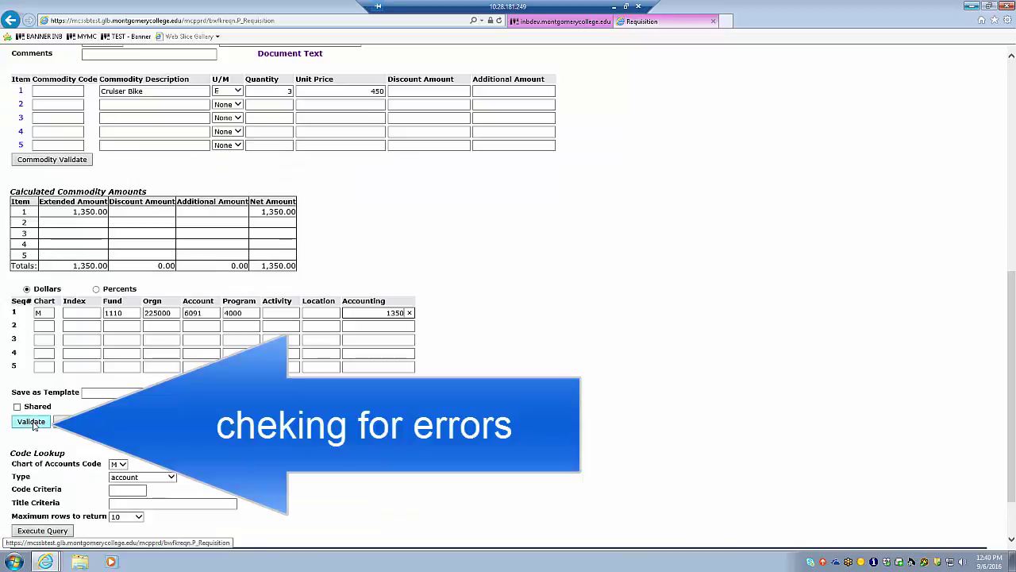
Step: Validate the 3 Cruiser Bikes requisition totalling 1,350.00 and confirm it reports no errors
{"action": "left_click", "coordinate": [32, 424]}
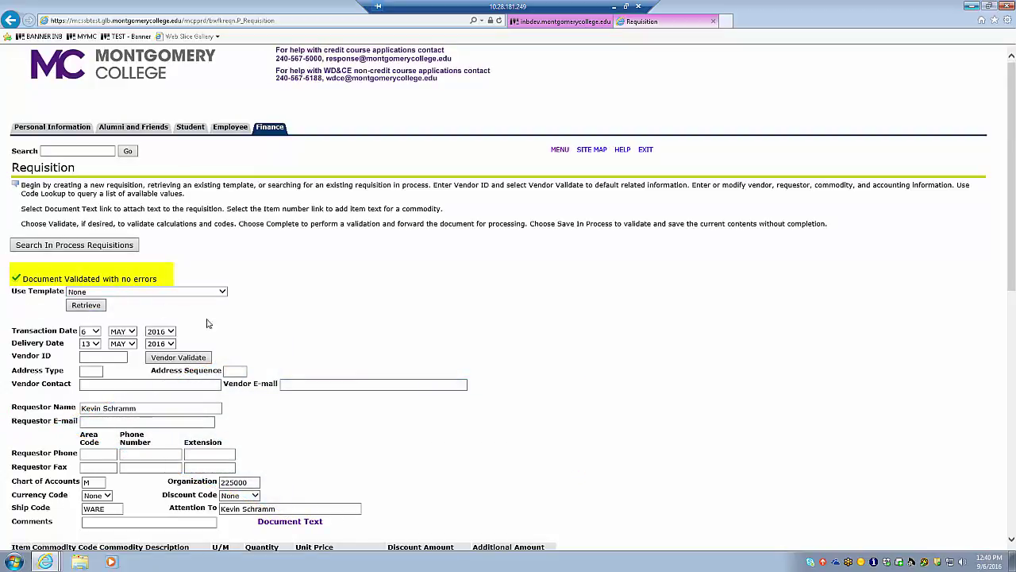
{"action": "scroll", "coordinate": [290, 309], "scroll_direction": "down", "scroll_amount": 5}
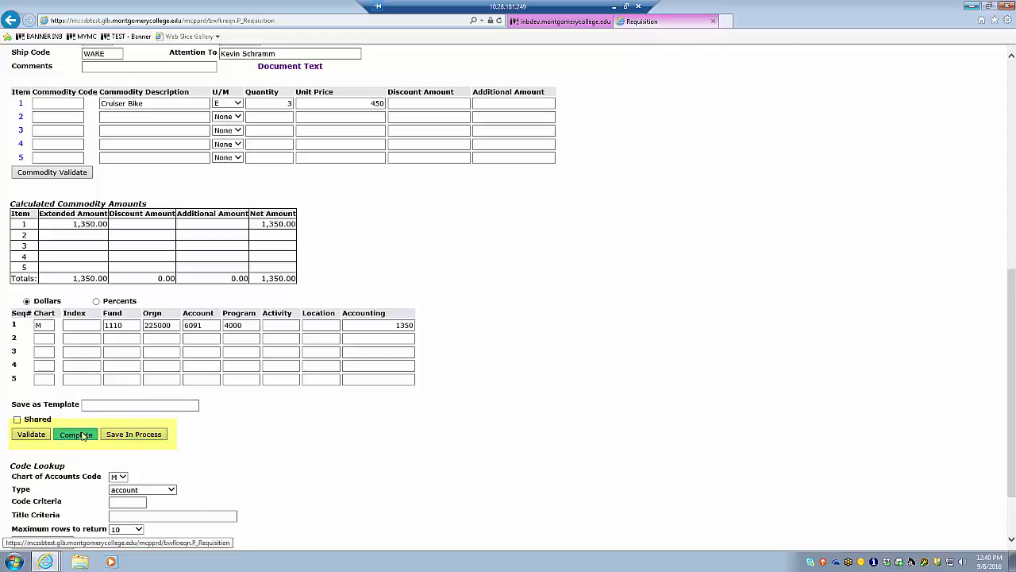
Step: Complete the 1,350.00 Cruiser Bikes requisition charged to fund 1110 and forward it for approval
{"action": "left_click", "coordinate": [81, 434]}
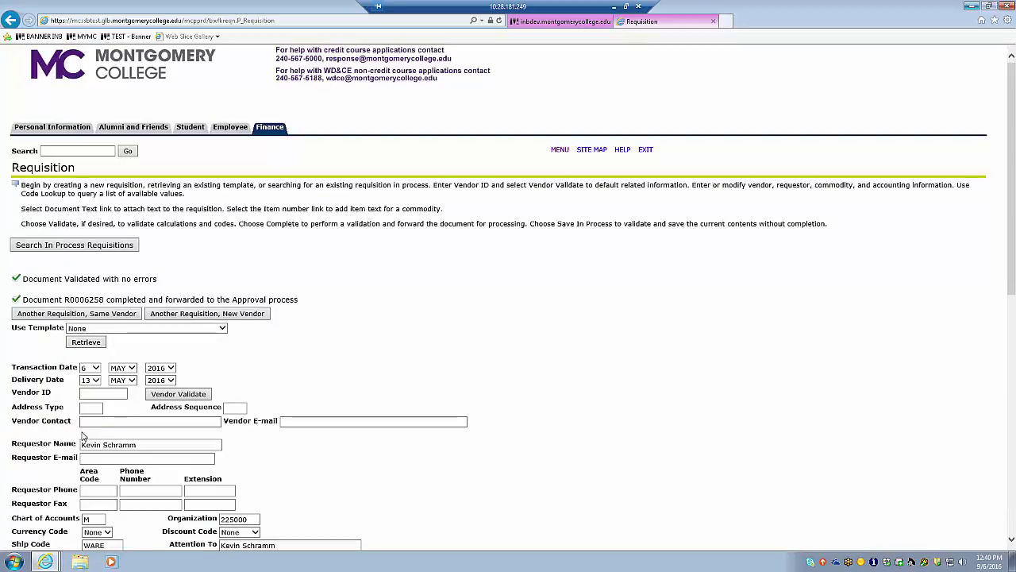